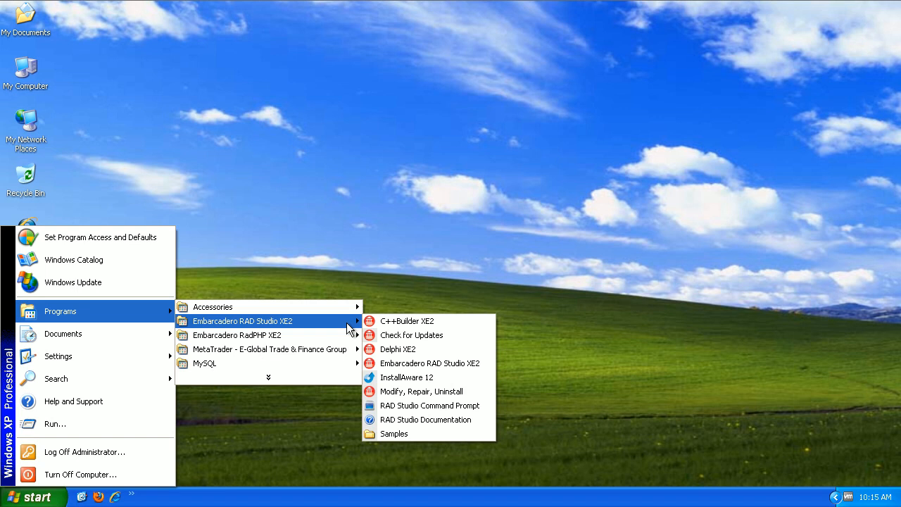
Launch MySQL Workbench 5.2 CE from the Start menu's MySQL programs folder.
{"action": "mouse_move", "coordinate": [234, 361]}
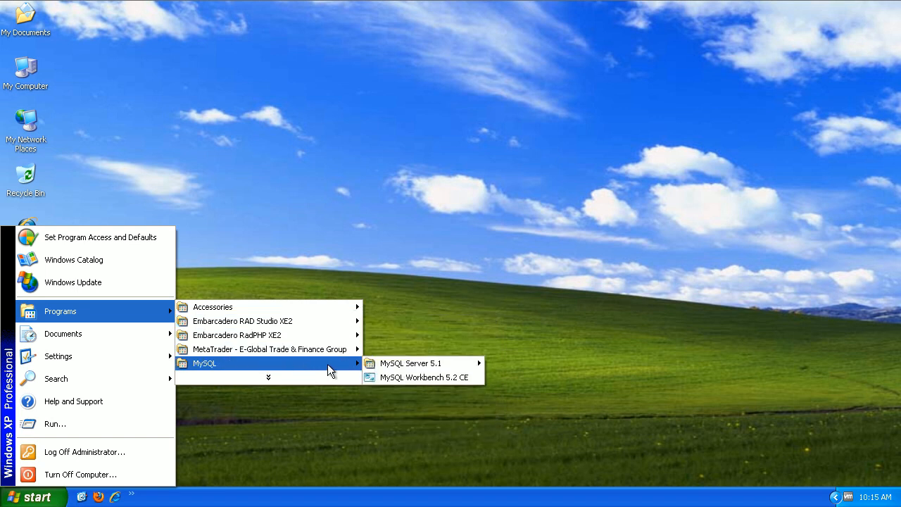
{"action": "left_click", "coordinate": [425, 377]}
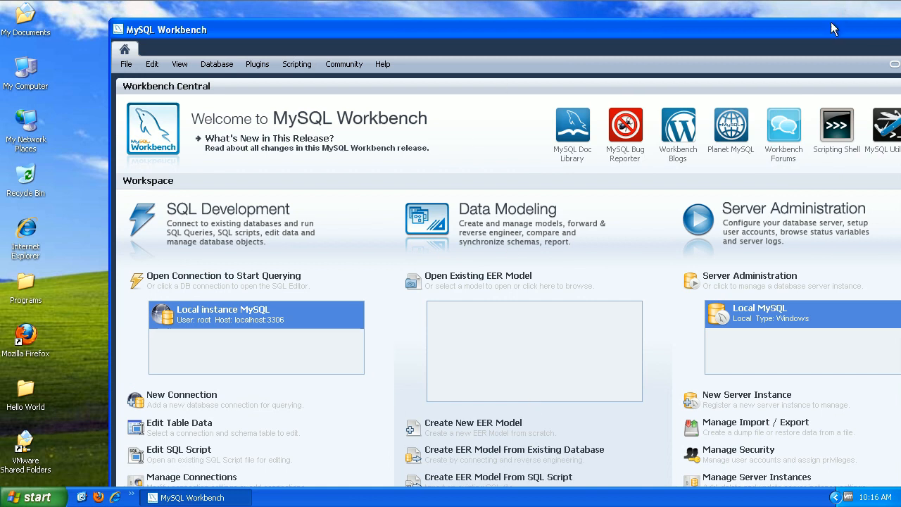
Maximize Workbench and open the Local instance MySQL connection with the root password.
{"action": "left_click_drag", "start_coordinate": [830, 25], "coordinate": [750, 19]}
{"action": "left_click", "coordinate": [845, 24]}
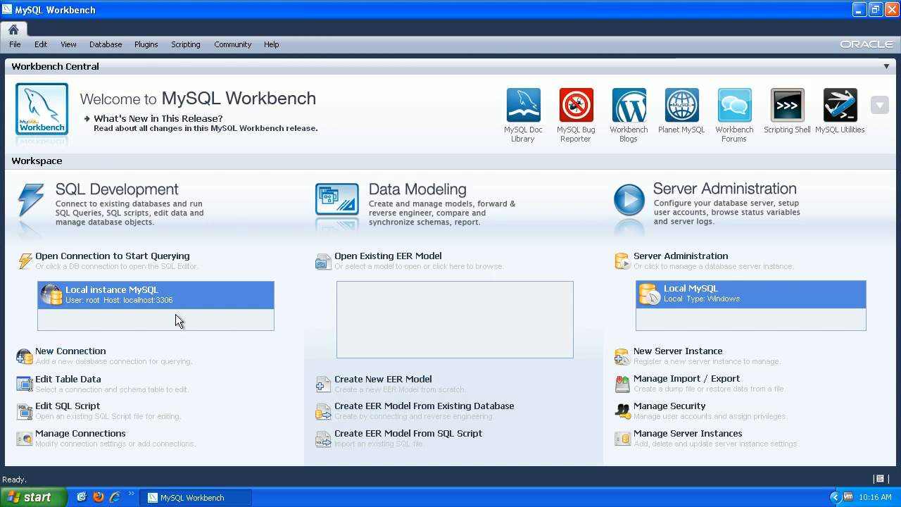
{"action": "double_click", "coordinate": [109, 299]}
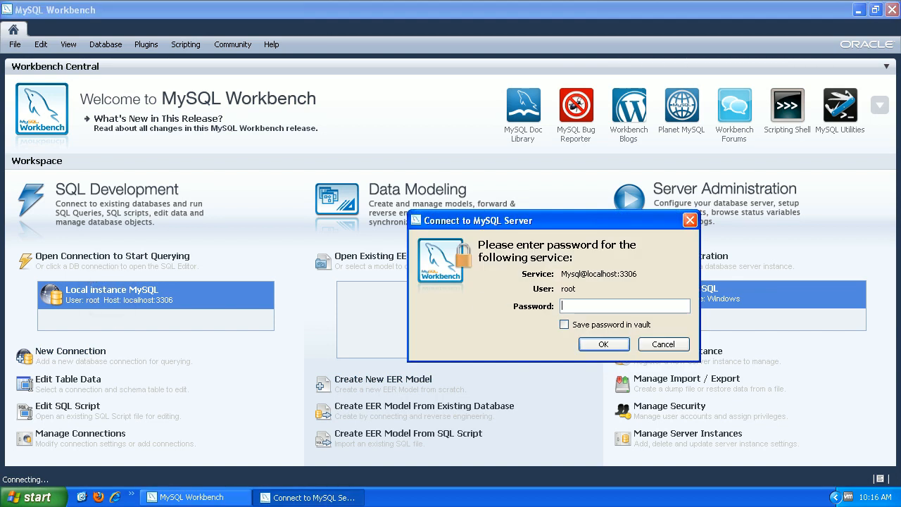
{"action": "type", "text": "passwo"}
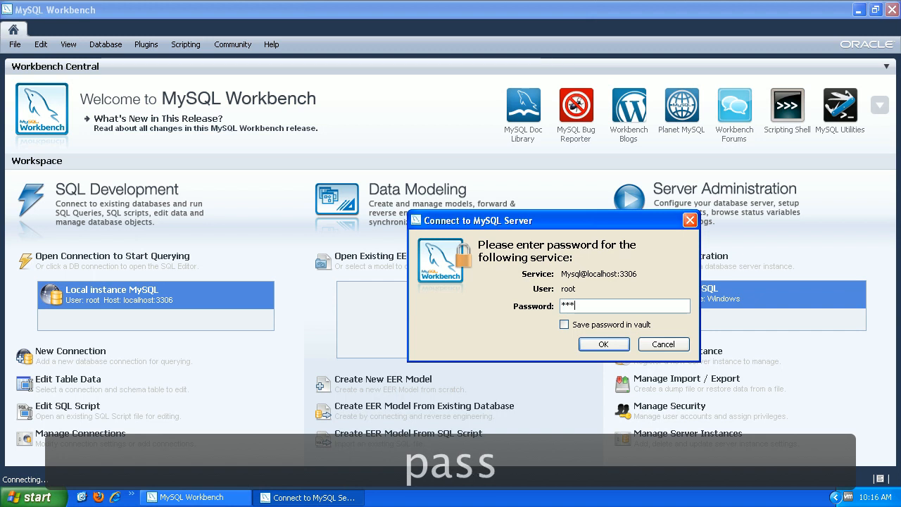
{"action": "type", "text": "rd"}
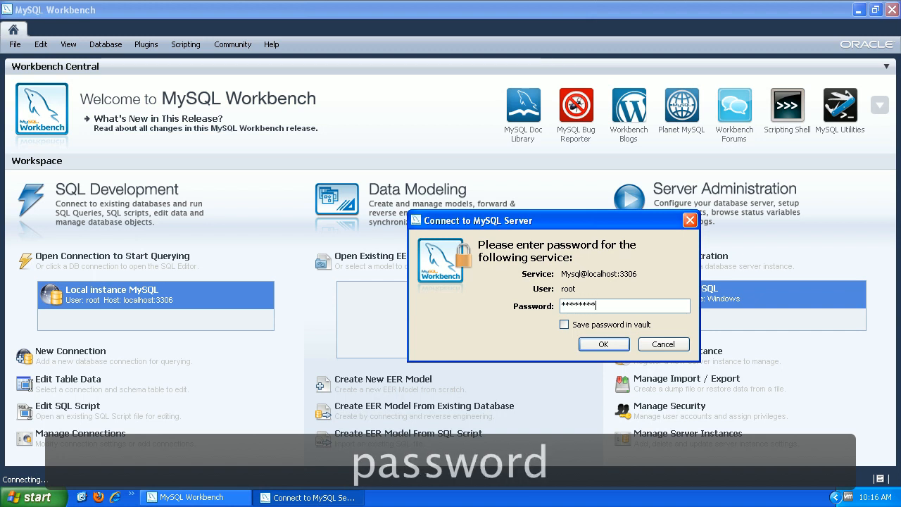
{"action": "left_click", "coordinate": [600, 345]}
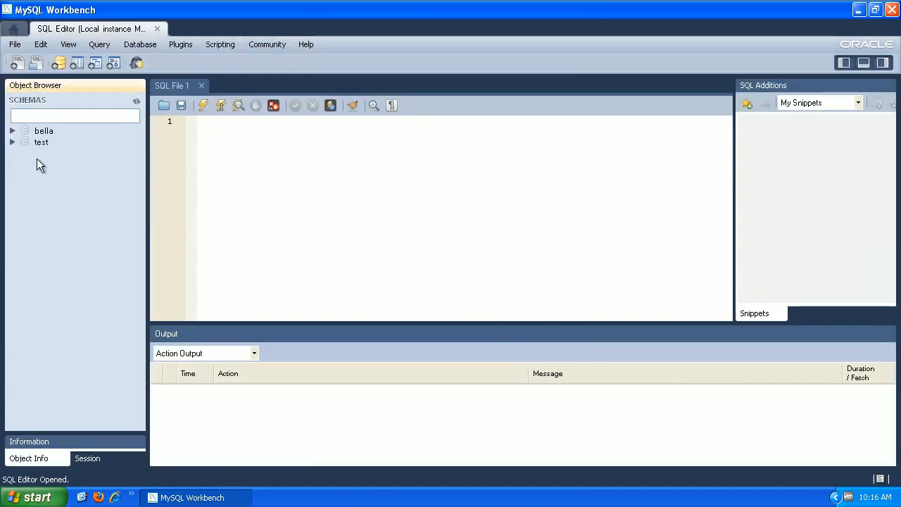
Define a new schema named temp and apply it to review its CREATE SCHEMA script.
{"action": "left_click", "coordinate": [41, 144]}
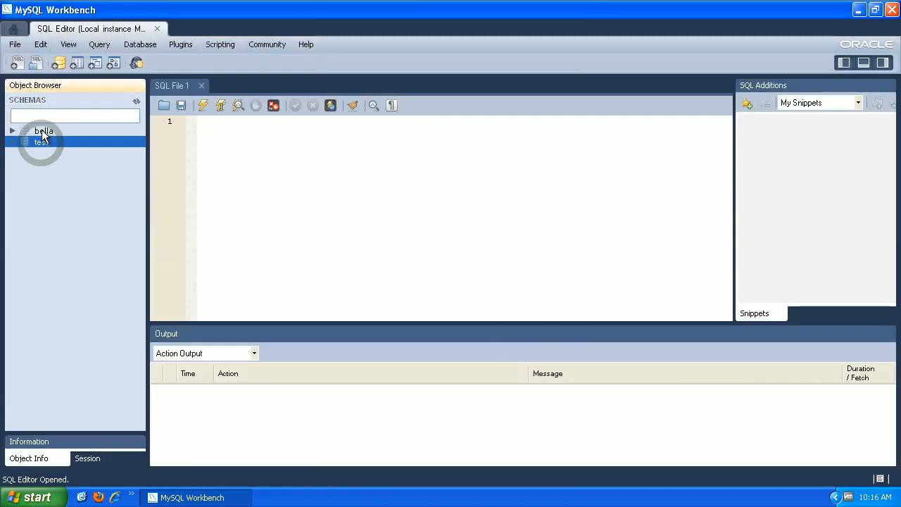
{"action": "left_click", "coordinate": [41, 131]}
{"action": "left_click", "coordinate": [68, 188]}
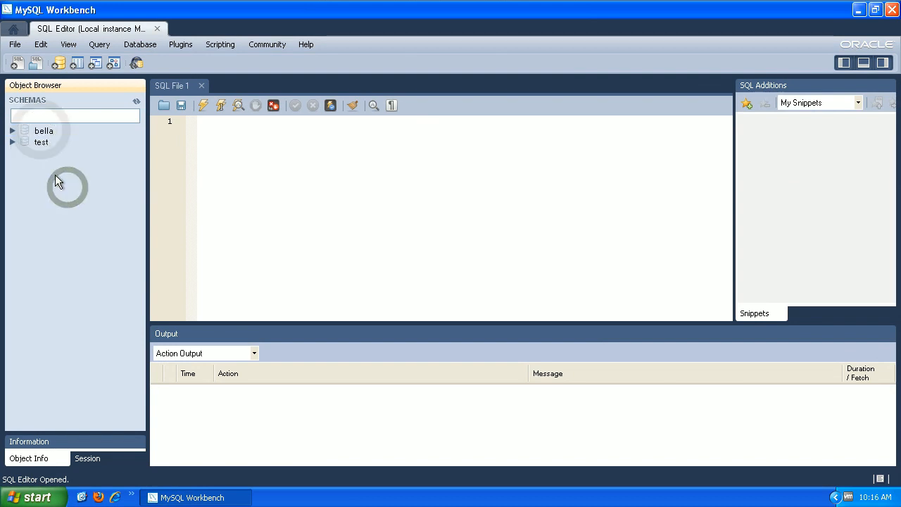
{"action": "left_click", "coordinate": [59, 64]}
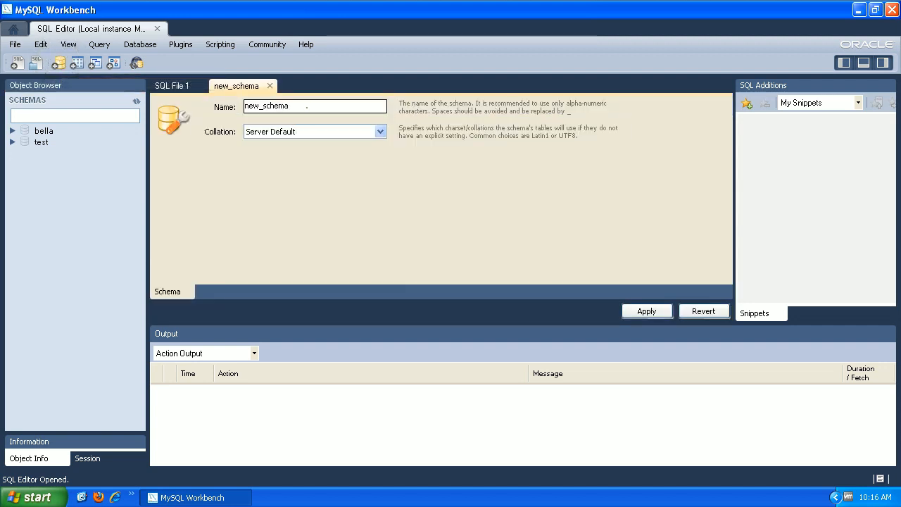
{"action": "double_click", "coordinate": [307, 107]}
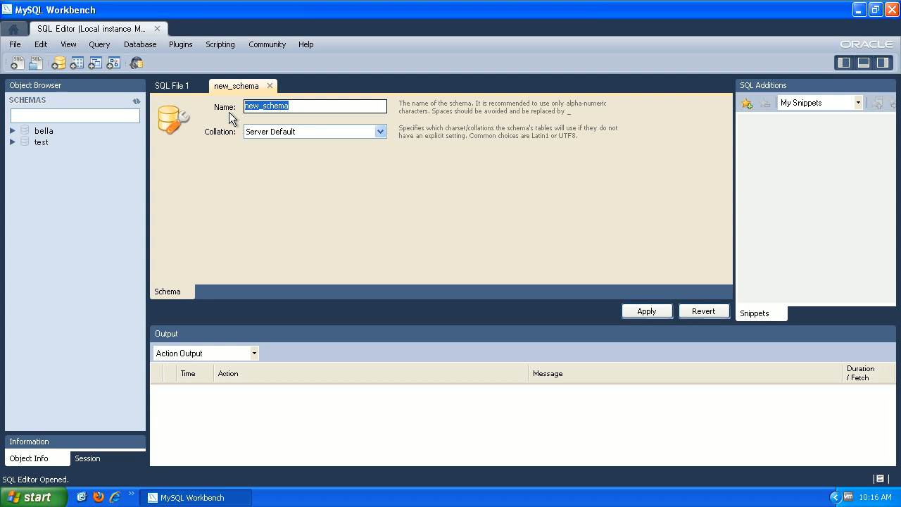
{"action": "type", "text": "temp"}
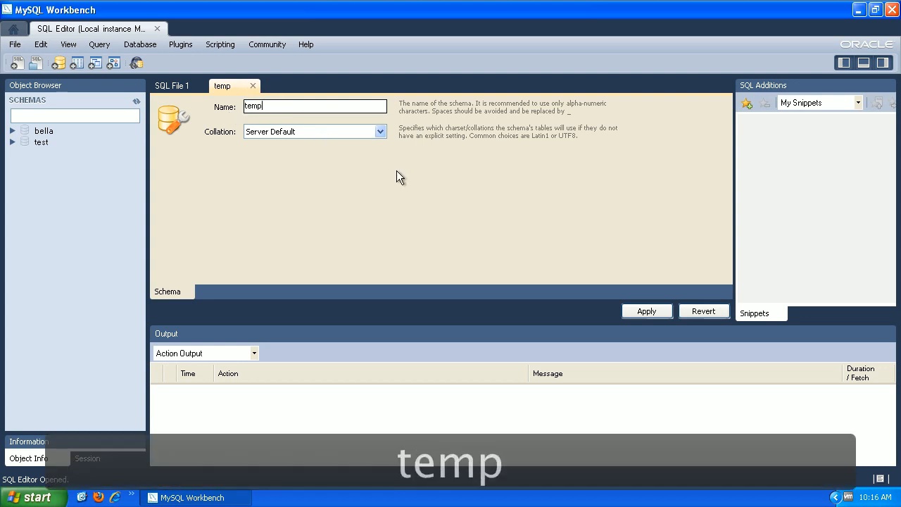
{"action": "left_click", "coordinate": [644, 311]}
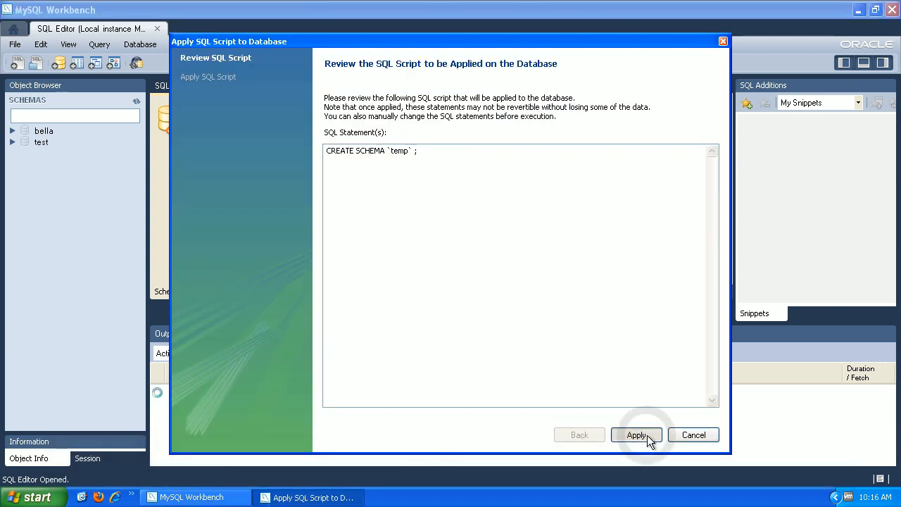
Review the CREATE SCHEMA `temp` statement, then apply and finish to create the schema.
{"action": "left_click_drag", "start_coordinate": [420, 150], "coordinate": [326, 151]}
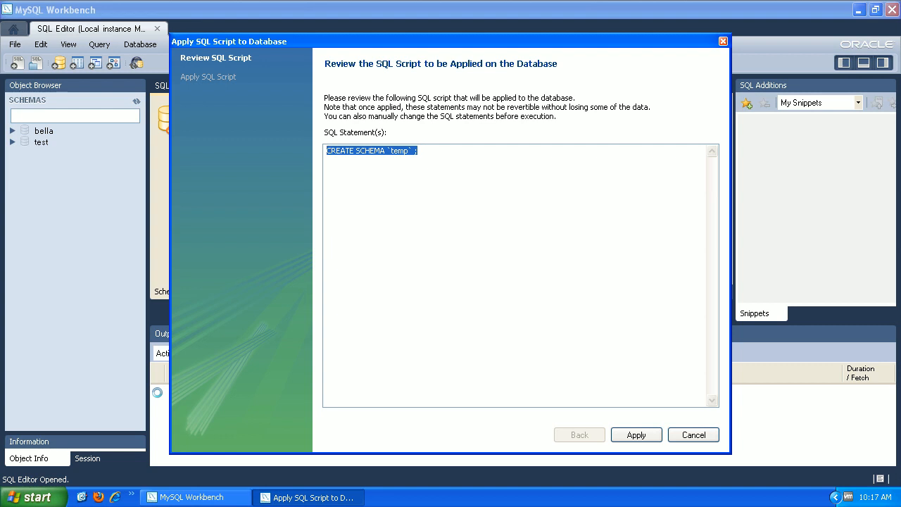
{"action": "left_click", "coordinate": [379, 167]}
{"action": "left_click_drag", "start_coordinate": [420, 151], "coordinate": [326, 150]}
{"action": "left_click_drag", "start_coordinate": [424, 150], "coordinate": [312, 150]}
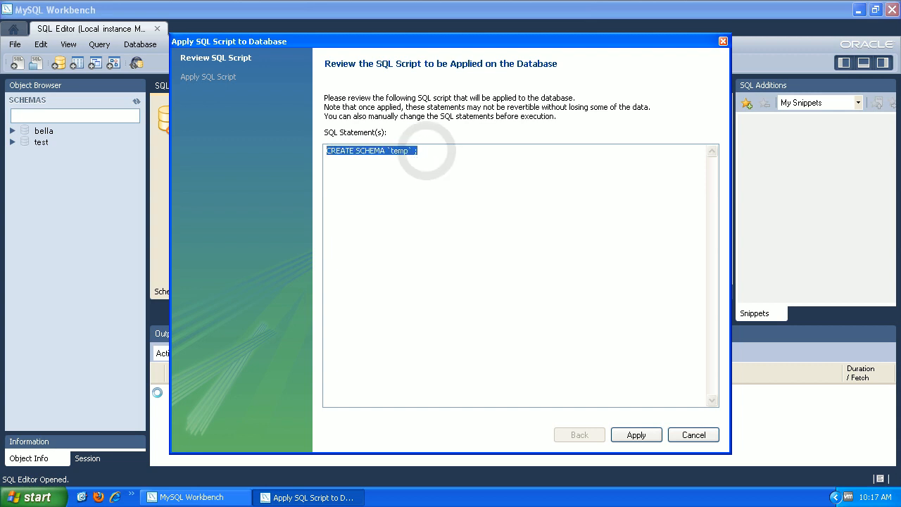
{"action": "left_click", "coordinate": [648, 435]}
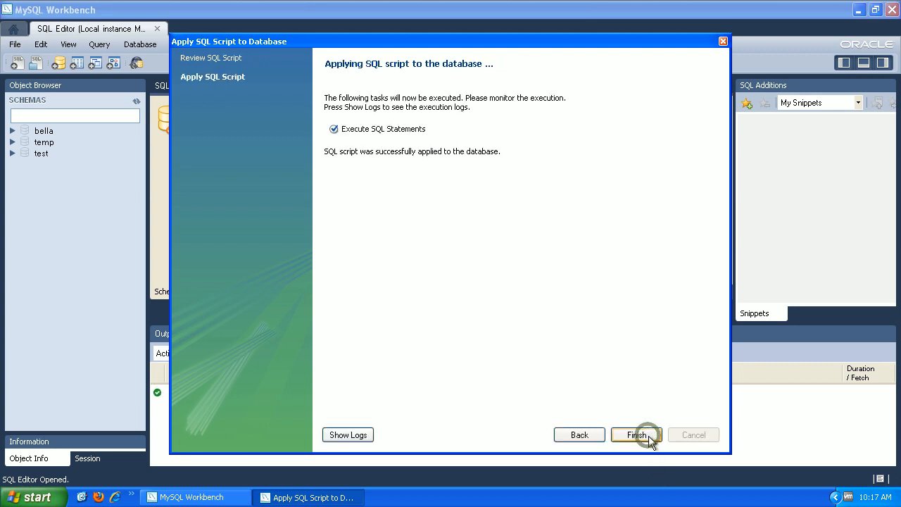
{"action": "left_click", "coordinate": [649, 436]}
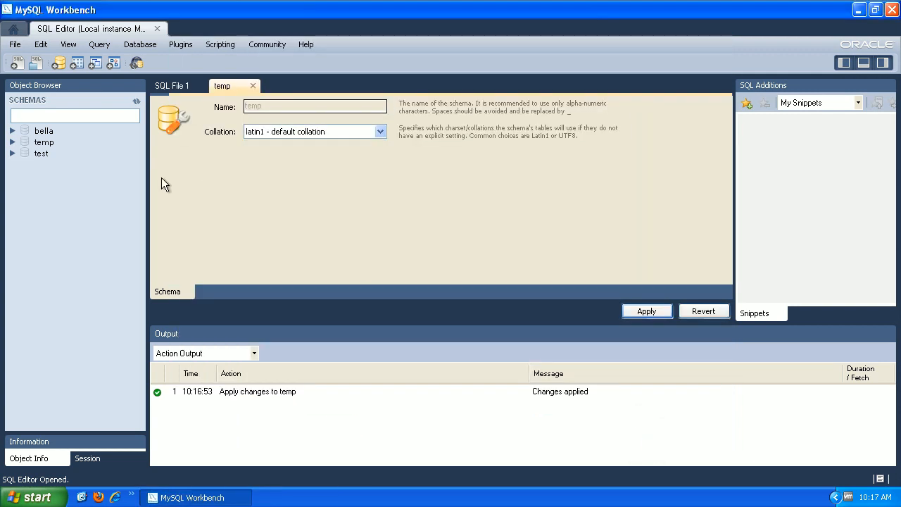
Expand the temp schema in the Object Browser and select its Tables group.
{"action": "left_click", "coordinate": [40, 142]}
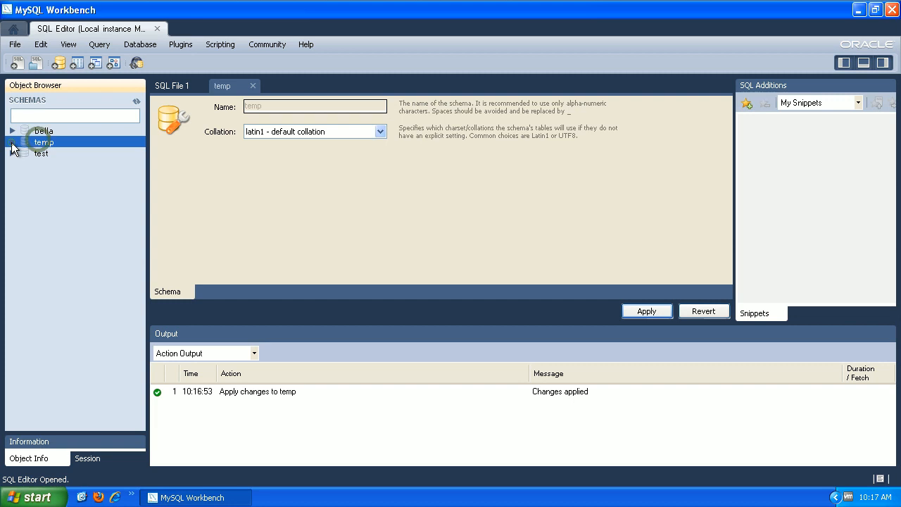
{"action": "left_click", "coordinate": [12, 142]}
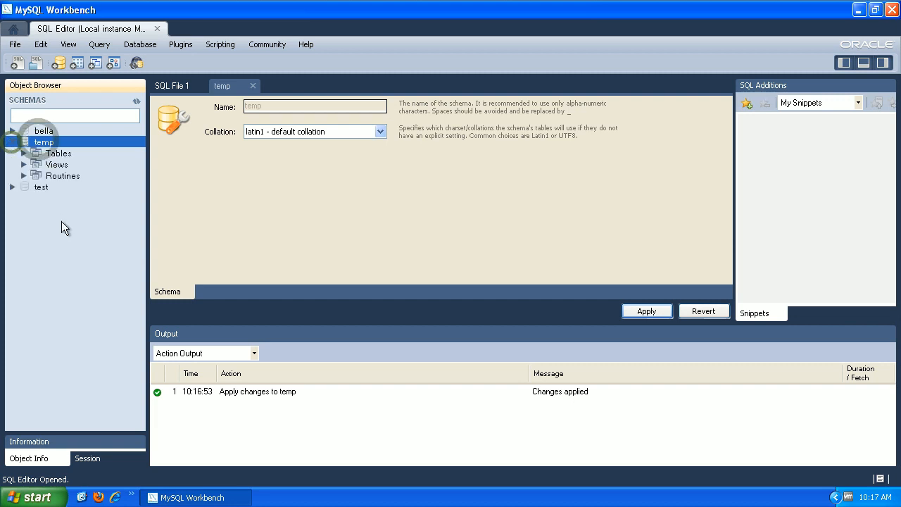
{"action": "left_click", "coordinate": [57, 153]}
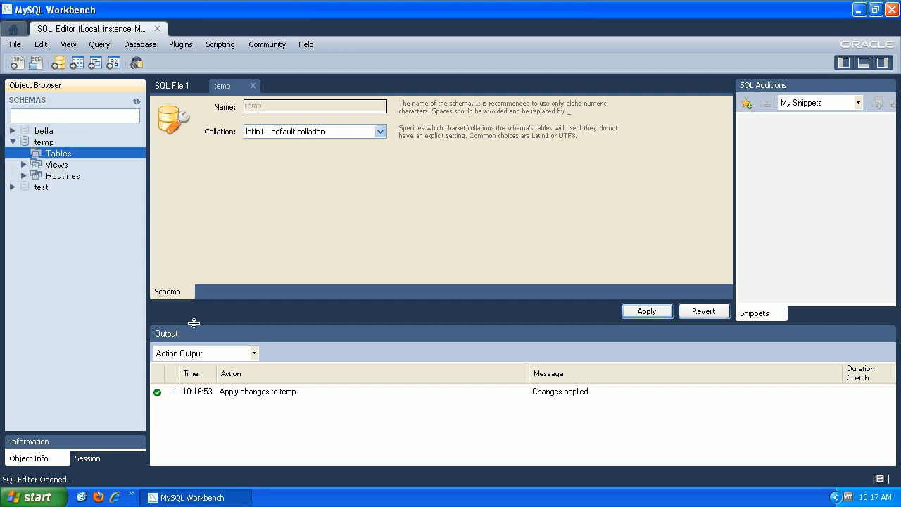
Launch C++Builder XE2 from the Embarcadero RAD Studio XE2 programs folder.
{"action": "left_click", "coordinate": [32, 497]}
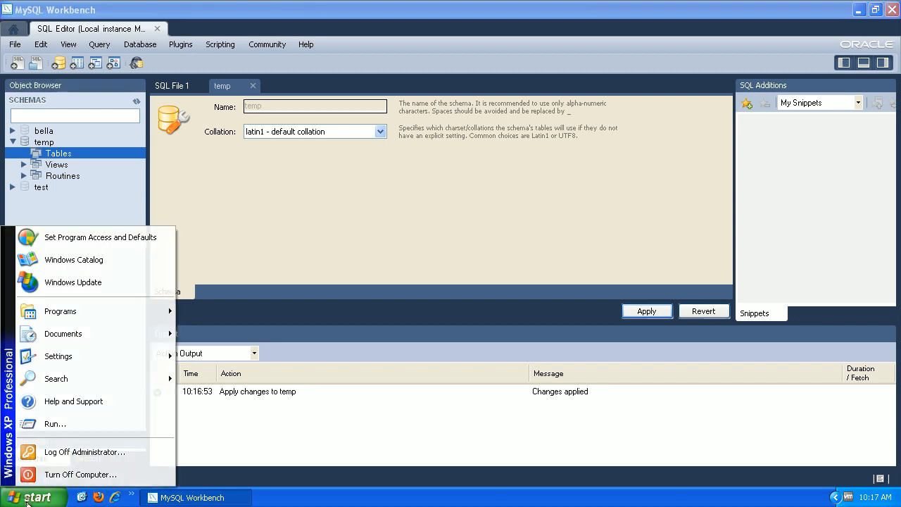
{"action": "mouse_move", "coordinate": [98, 310]}
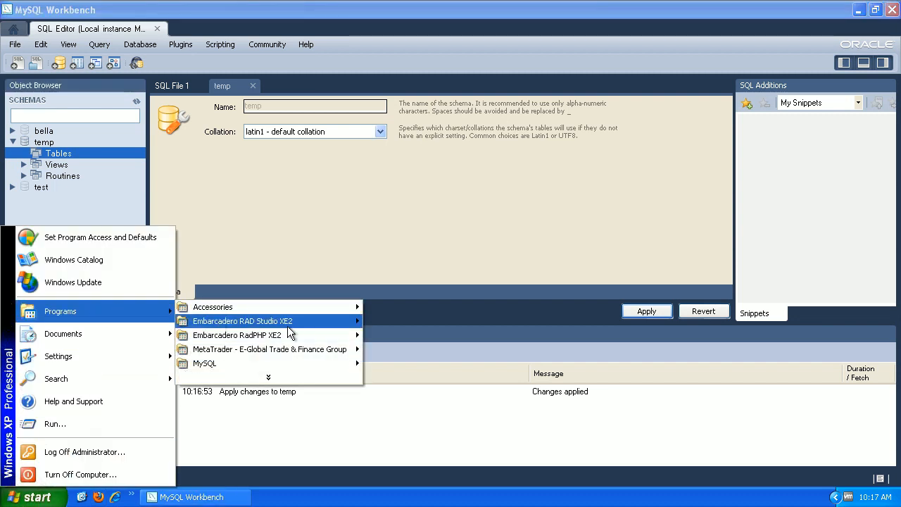
{"action": "mouse_move", "coordinate": [288, 326]}
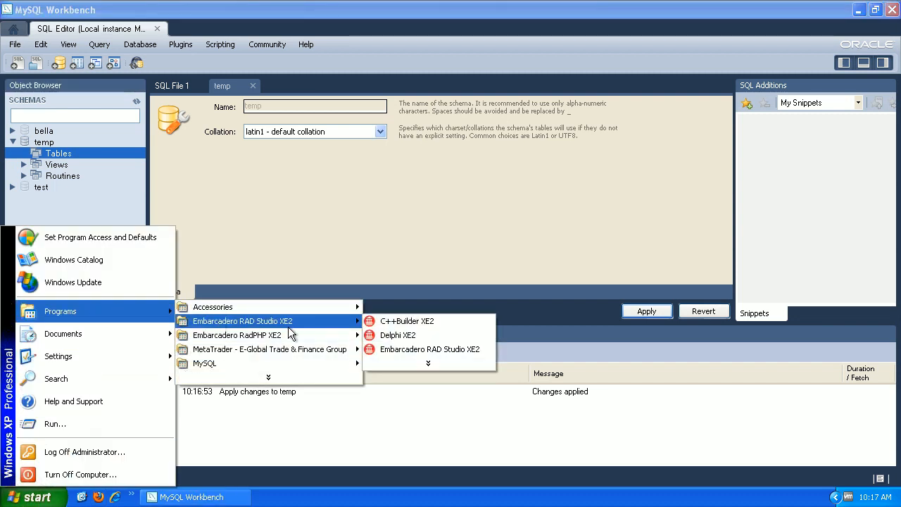
{"action": "left_click", "coordinate": [405, 323]}
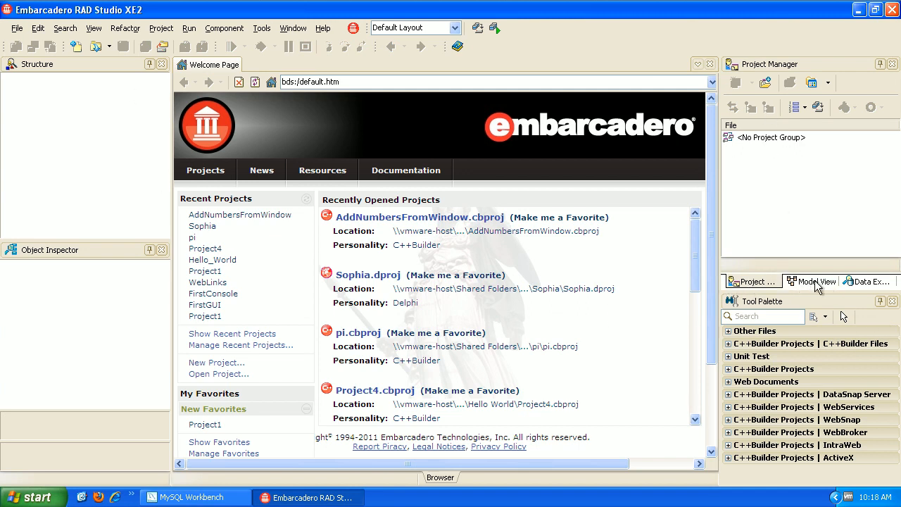
Show the Data Explorer and expand the MYSQL driver to list MYSQLCONNECTION and BELLA.
{"action": "left_click", "coordinate": [873, 282]}
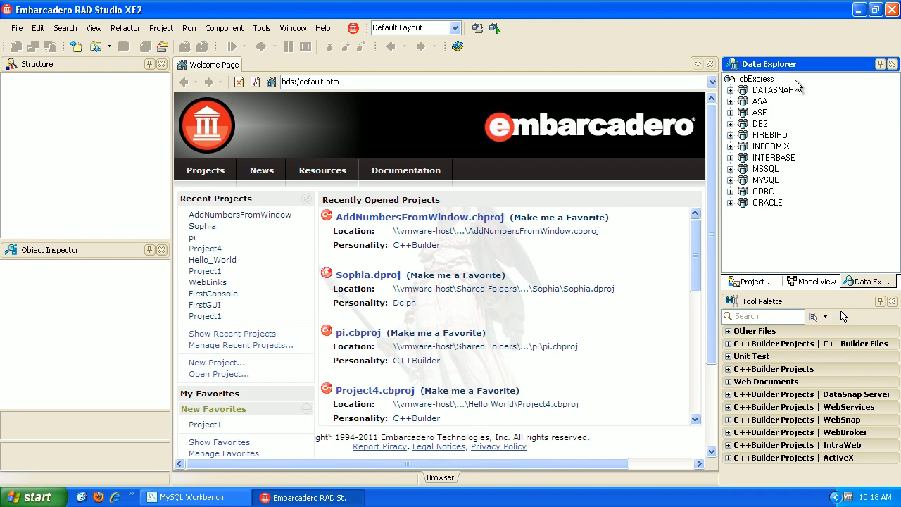
{"action": "left_click", "coordinate": [730, 180]}
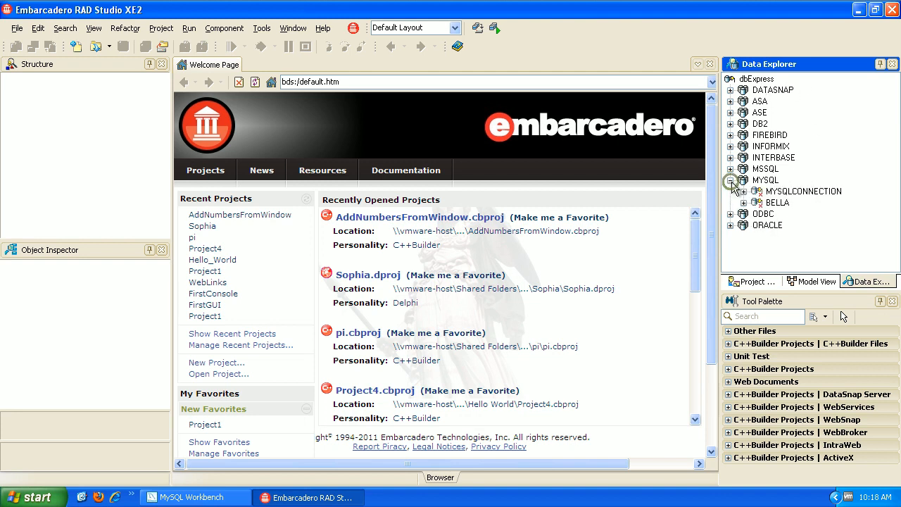
{"action": "left_click", "coordinate": [765, 180]}
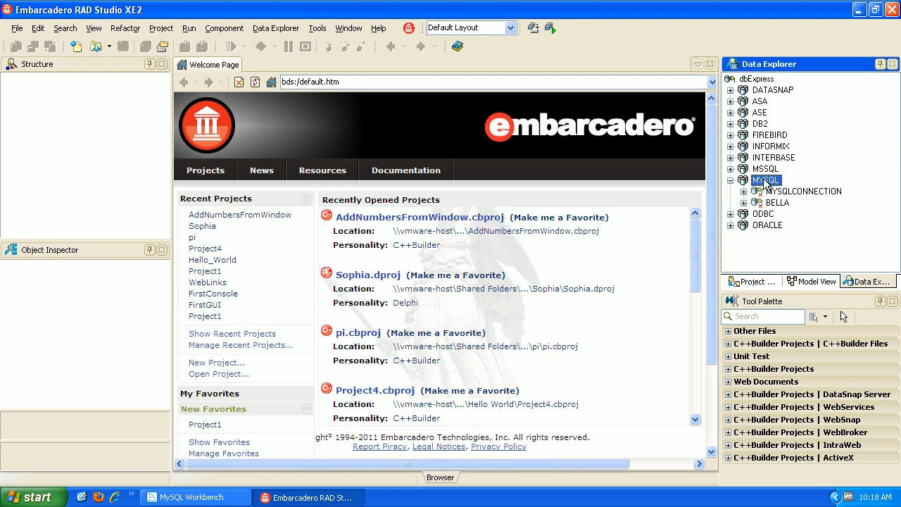
Add a new MySQL connection named temp under the MYSQL driver.
{"action": "right_click", "coordinate": [765, 180]}
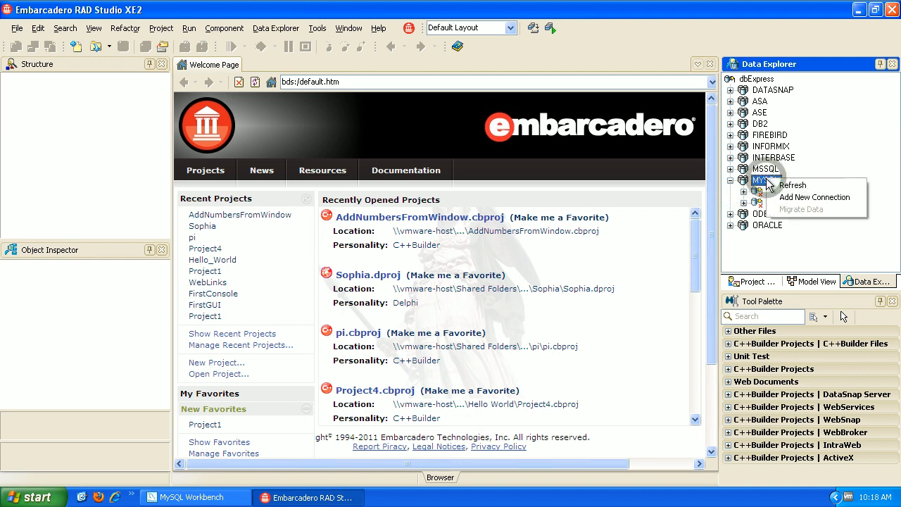
{"action": "left_click", "coordinate": [800, 199]}
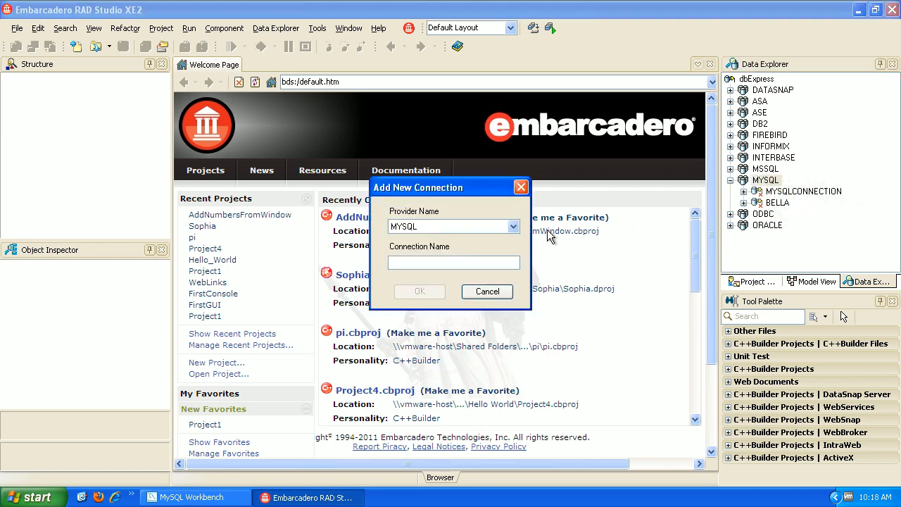
{"action": "type", "text": "temp"}
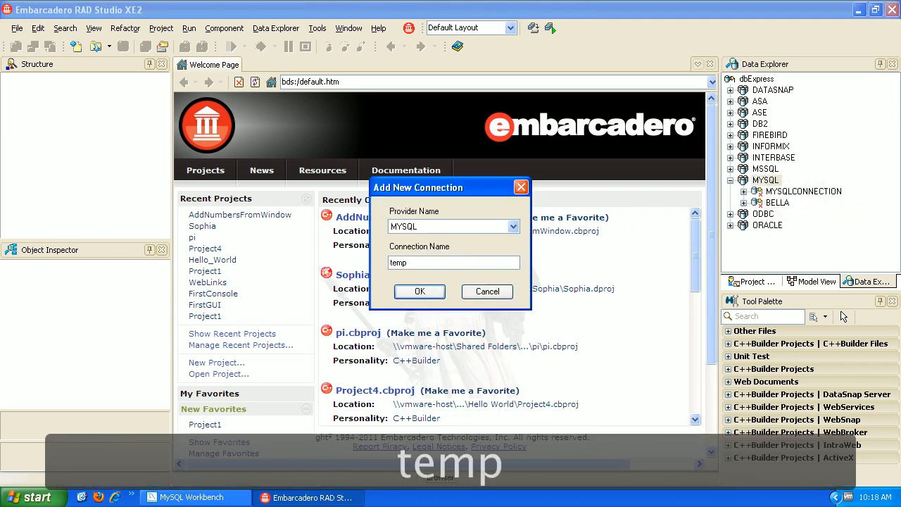
{"action": "left_click", "coordinate": [419, 291]}
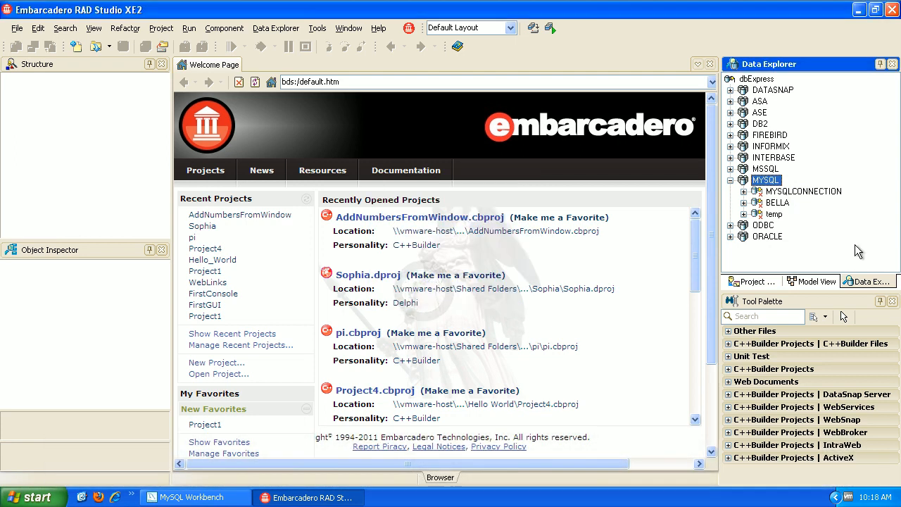
Expand the temp connection and its Tables, dismissing the unknown host 'ServerName' error.
{"action": "left_click", "coordinate": [762, 214]}
{"action": "right_click", "coordinate": [762, 214]}
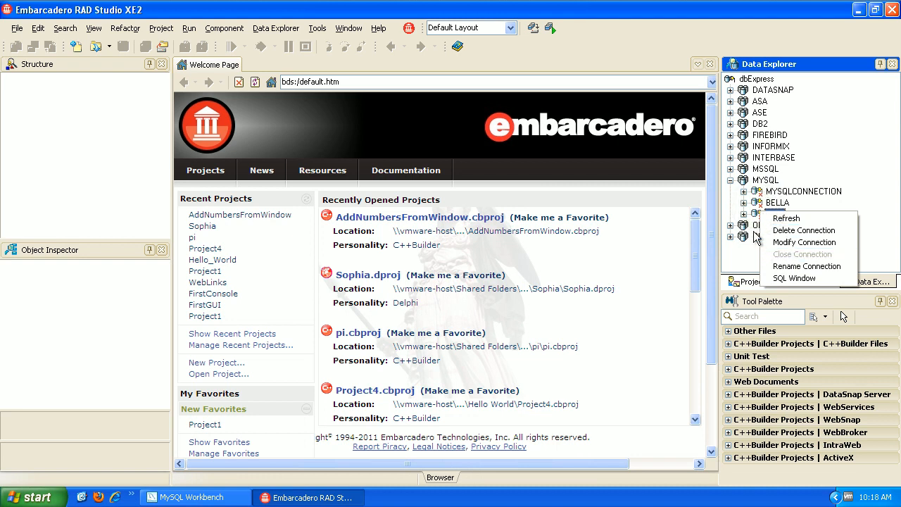
{"action": "left_click", "coordinate": [743, 214]}
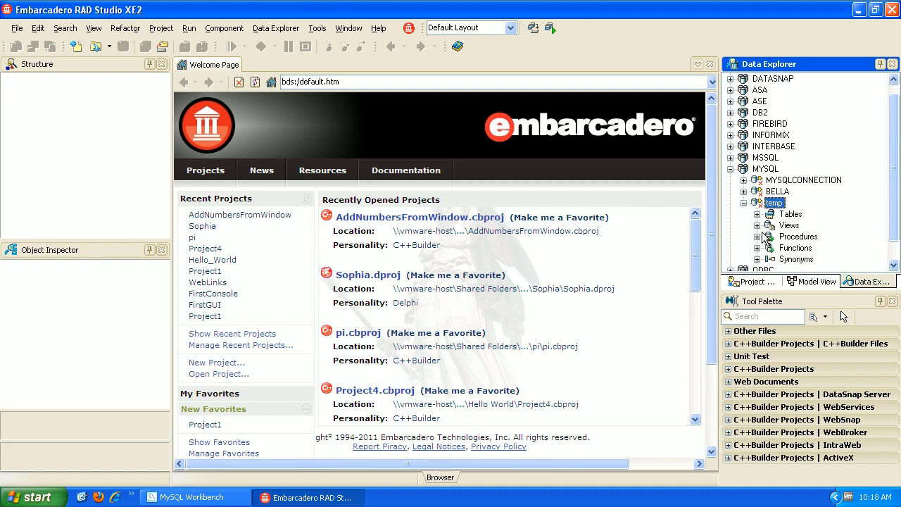
{"action": "left_click", "coordinate": [757, 215]}
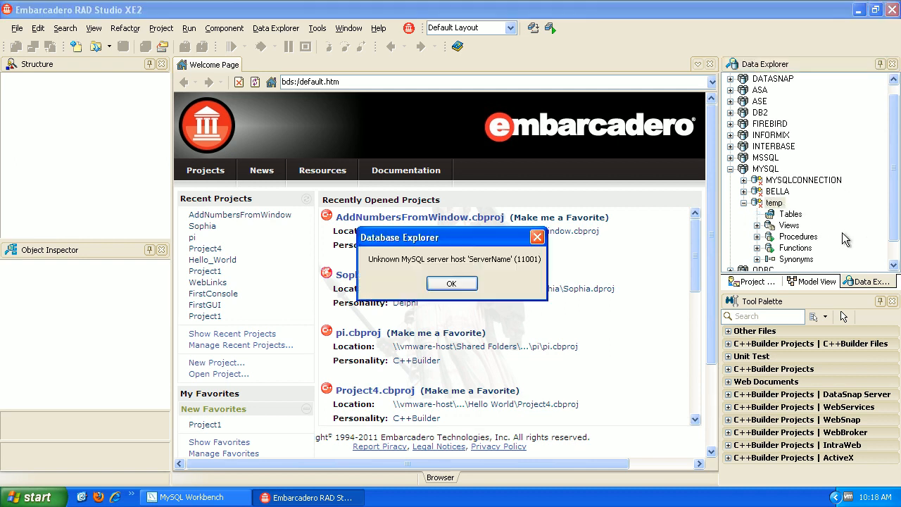
{"action": "left_click", "coordinate": [444, 284]}
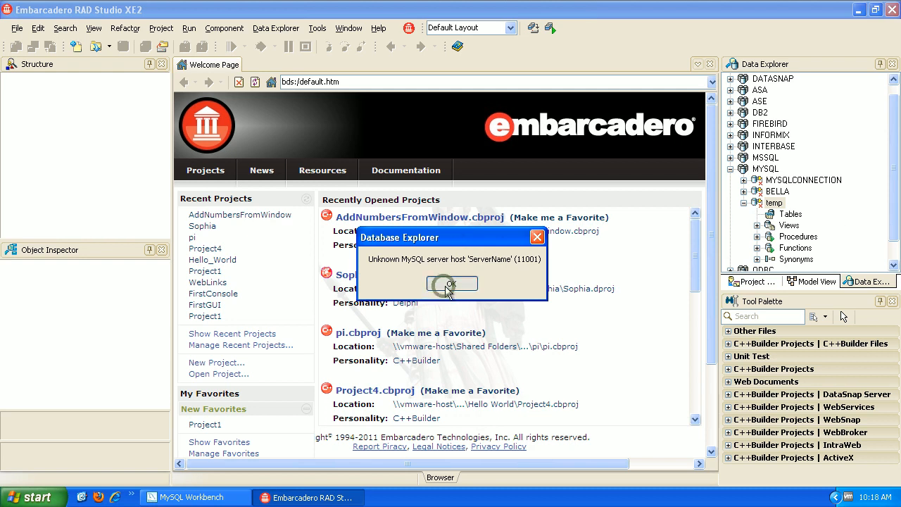
{"action": "right_click", "coordinate": [774, 204]}
In temp's connection settings, set Server Name to localhost and Database Name to temp.
{"action": "left_click", "coordinate": [804, 230]}
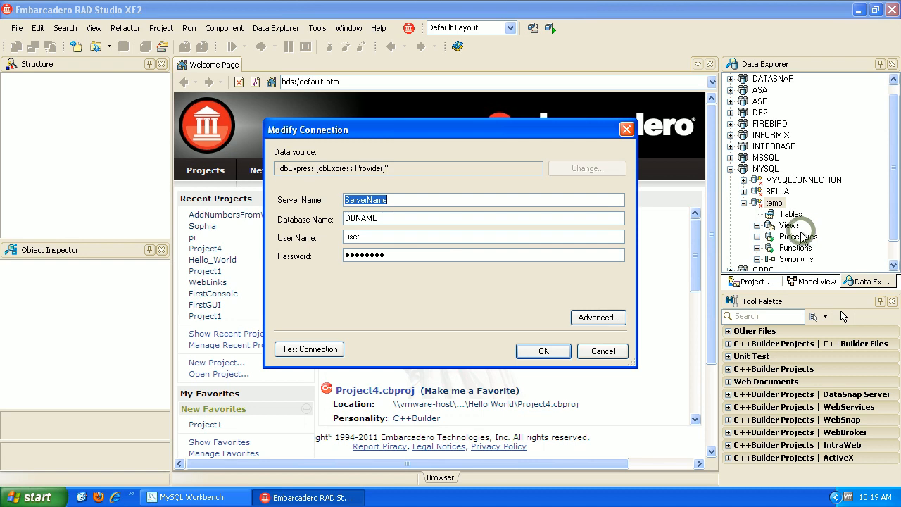
{"action": "left_click", "coordinate": [630, 134]}
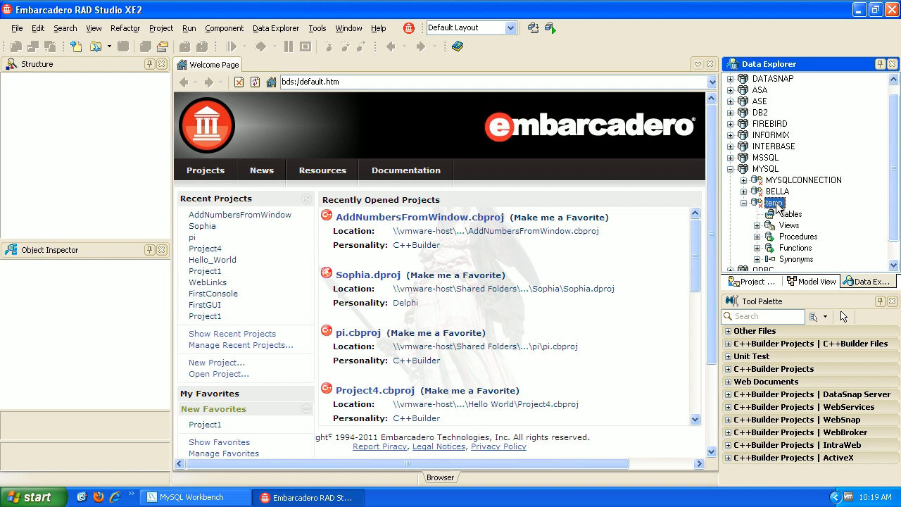
{"action": "right_click", "coordinate": [776, 208]}
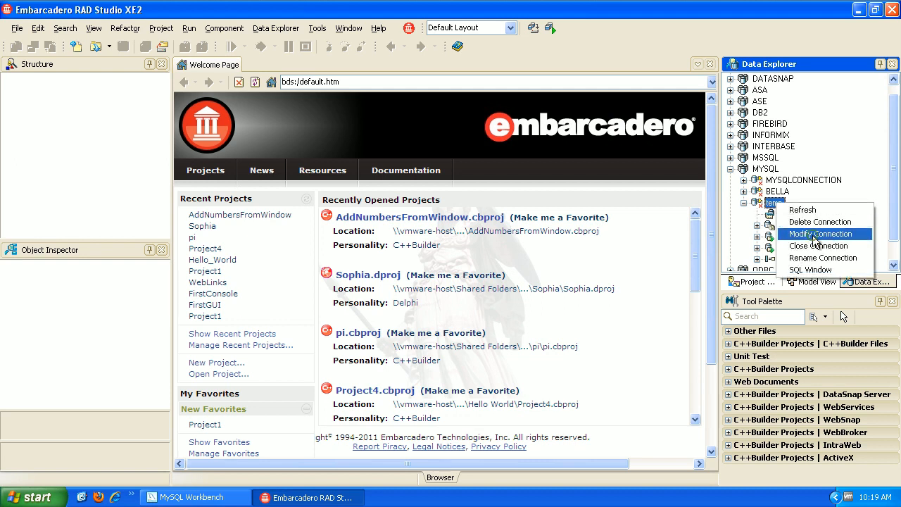
{"action": "left_click", "coordinate": [816, 235]}
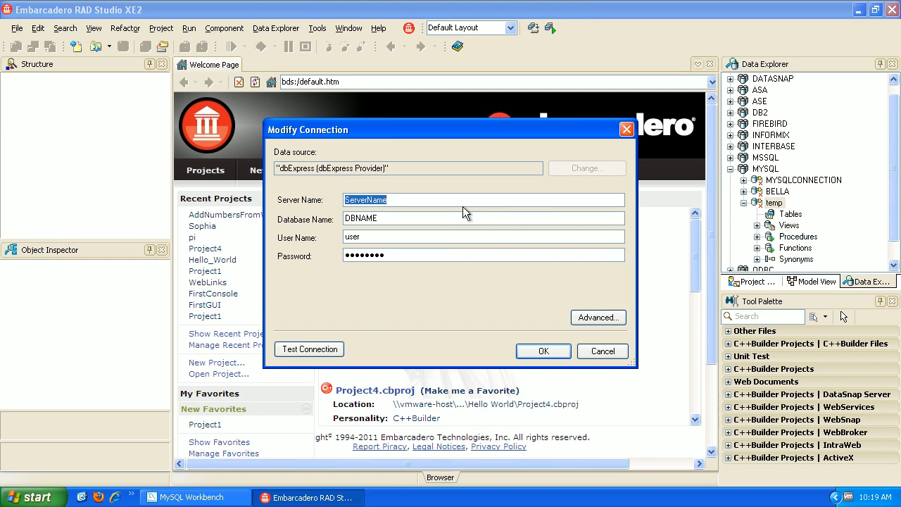
{"action": "type", "text": "loca"}
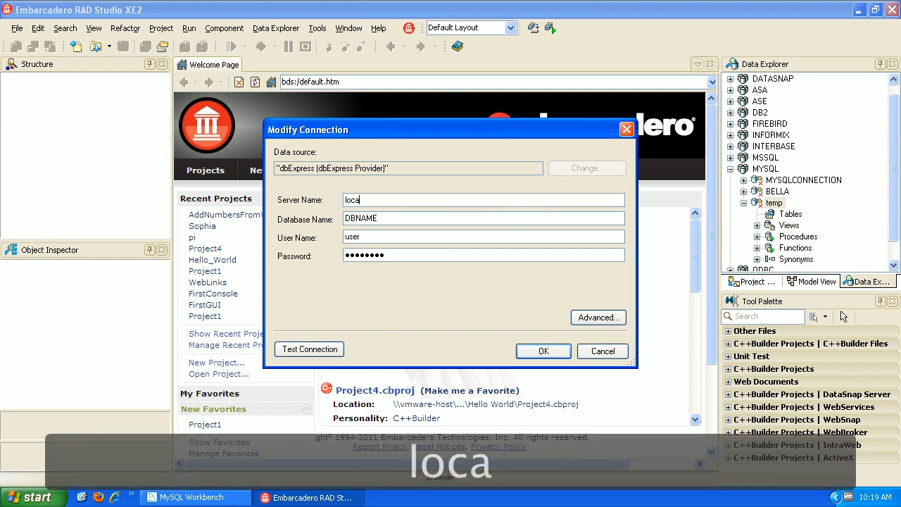
{"action": "type", "text": "lhost"}
{"action": "key", "text": "Tab"}
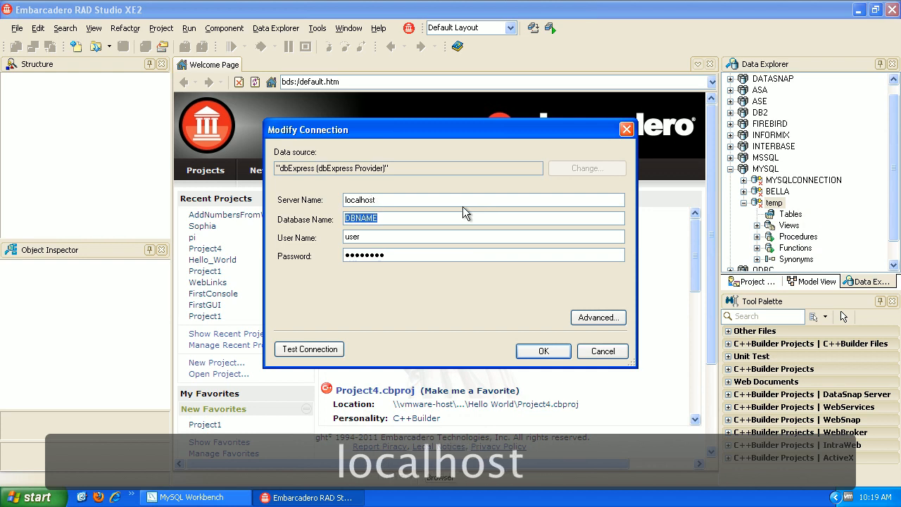
{"action": "type", "text": "temp"}
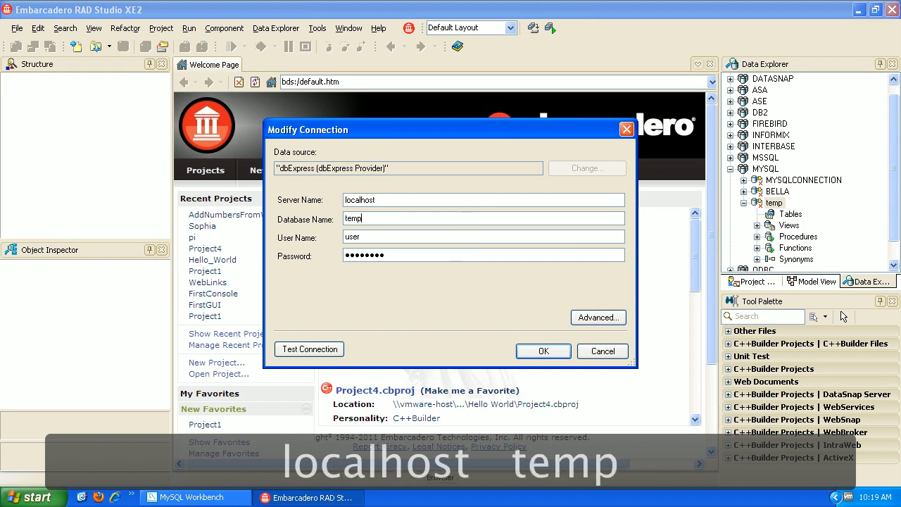
{"action": "key", "text": "Tab"}
Enter user root and its password, test the connection successfully, and save the settings.
{"action": "type", "text": "roor"}
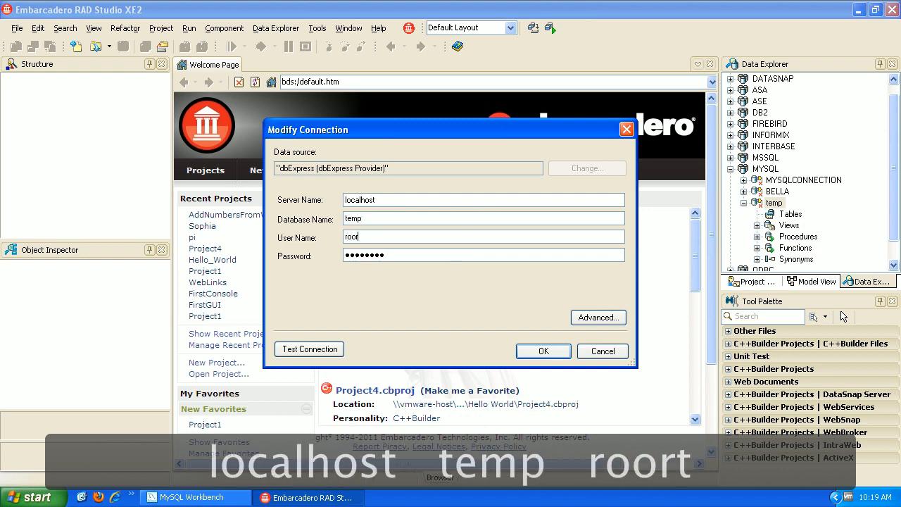
{"action": "type", "text": "t"}
{"action": "key", "text": "Tab"}
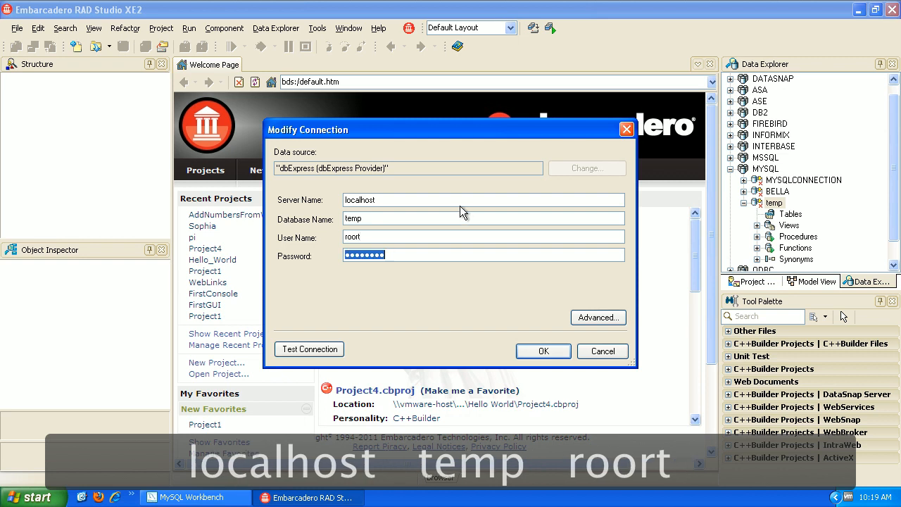
{"action": "left_click", "coordinate": [378, 238]}
{"action": "key", "text": "BackSpace"}
{"action": "key", "text": "BackSpace"}
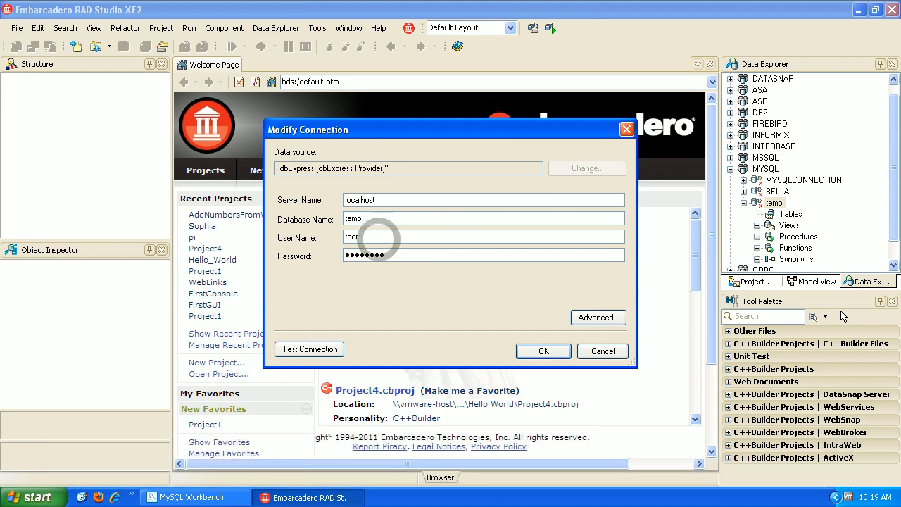
{"action": "type", "text": "t"}
{"action": "key", "text": "Tab"}
{"action": "type", "text": "password"}
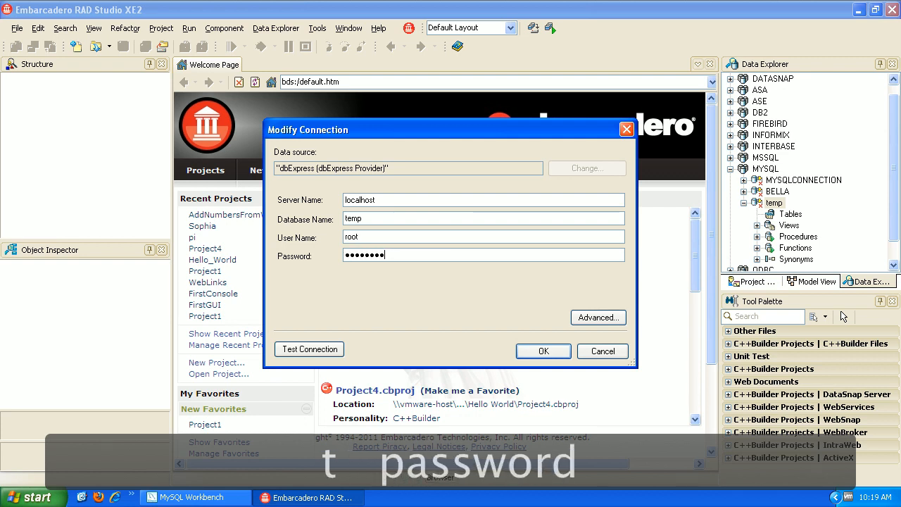
{"action": "left_click", "coordinate": [335, 351]}
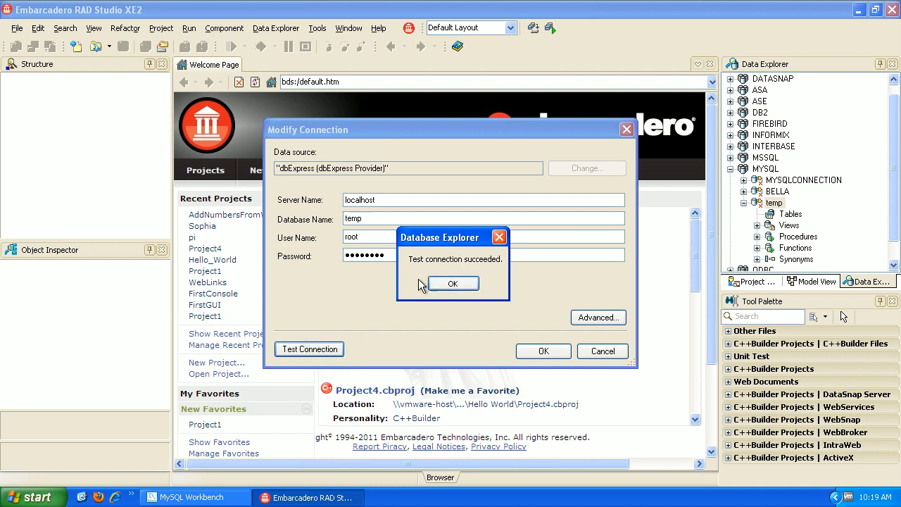
{"action": "left_click", "coordinate": [459, 287]}
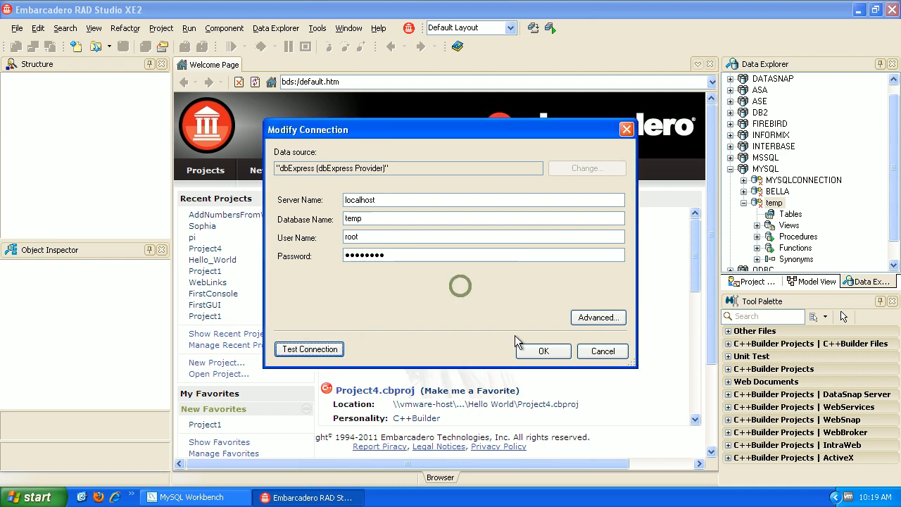
{"action": "left_click", "coordinate": [551, 356]}
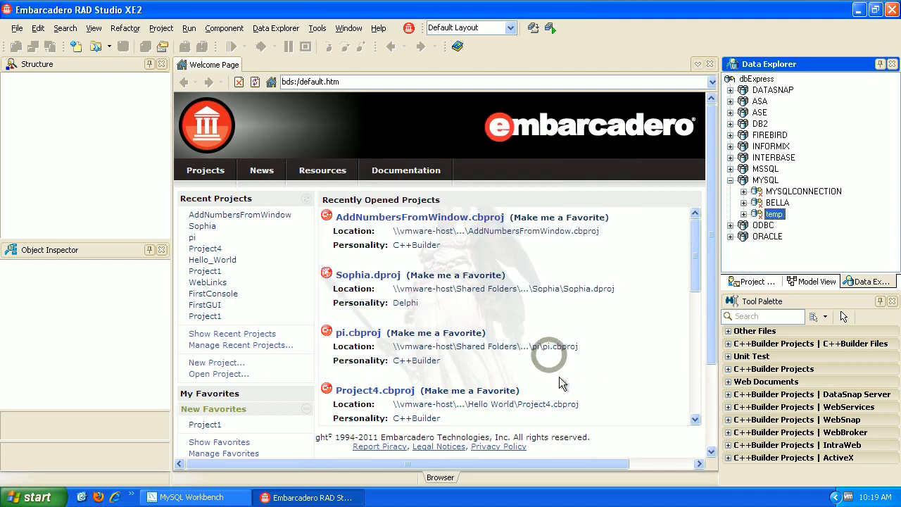
Expand the temp connection to reveal its Tables, Views, Procedures, Functions and Synonyms.
{"action": "left_click", "coordinate": [743, 214]}
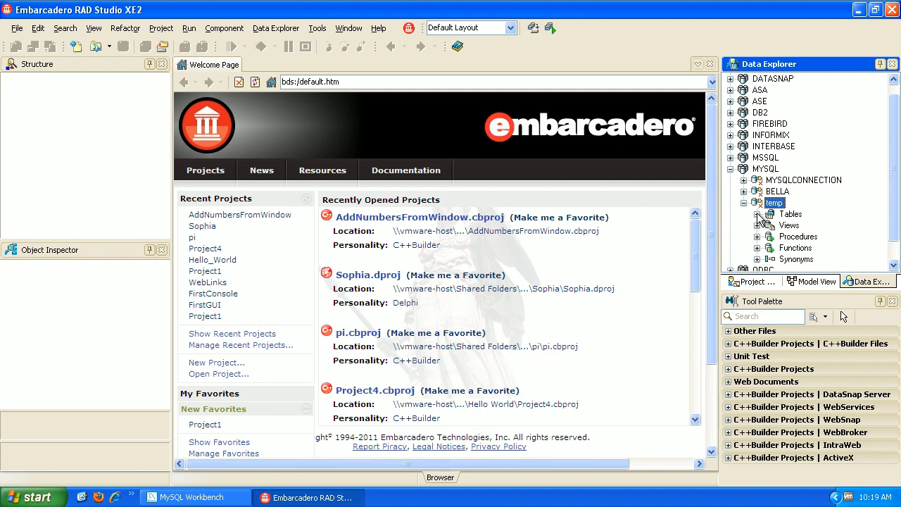
{"action": "right_click", "coordinate": [776, 215]}
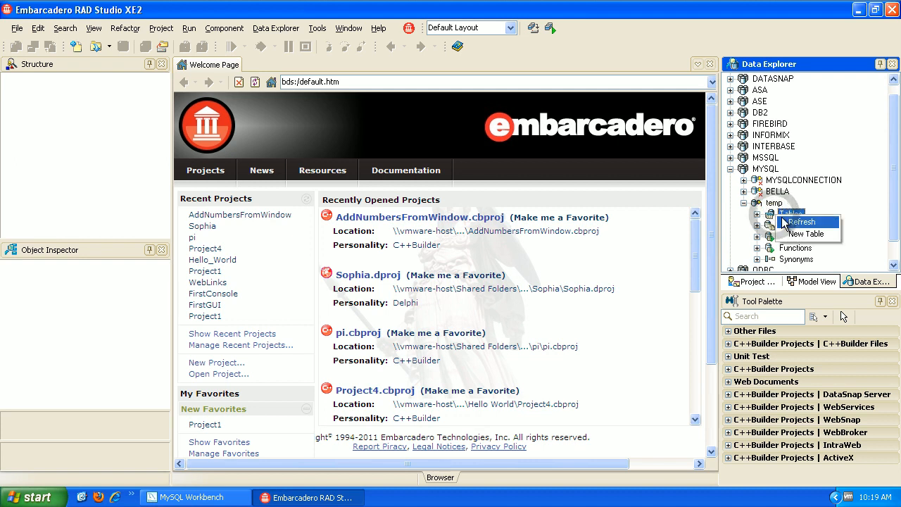
Create a new table with a non-nullable int column named id, then start a second column.
{"action": "left_click", "coordinate": [802, 233]}
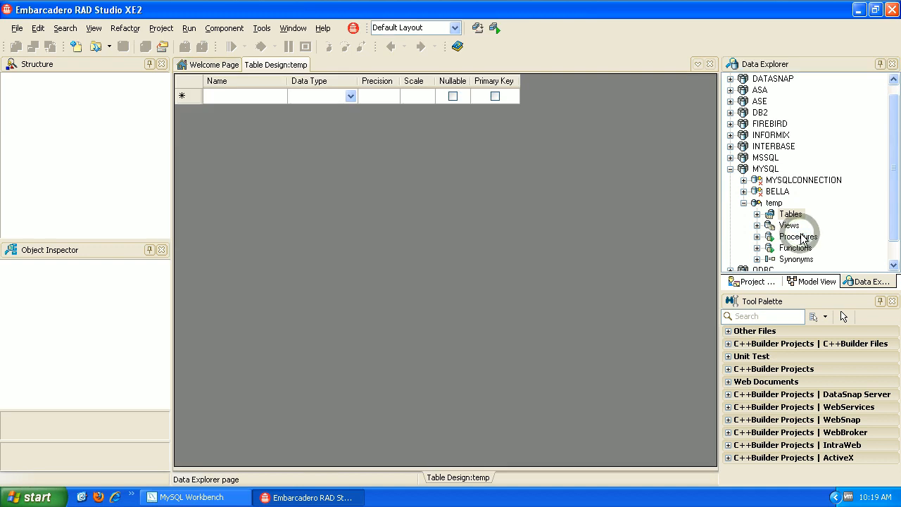
{"action": "left_click", "coordinate": [226, 95]}
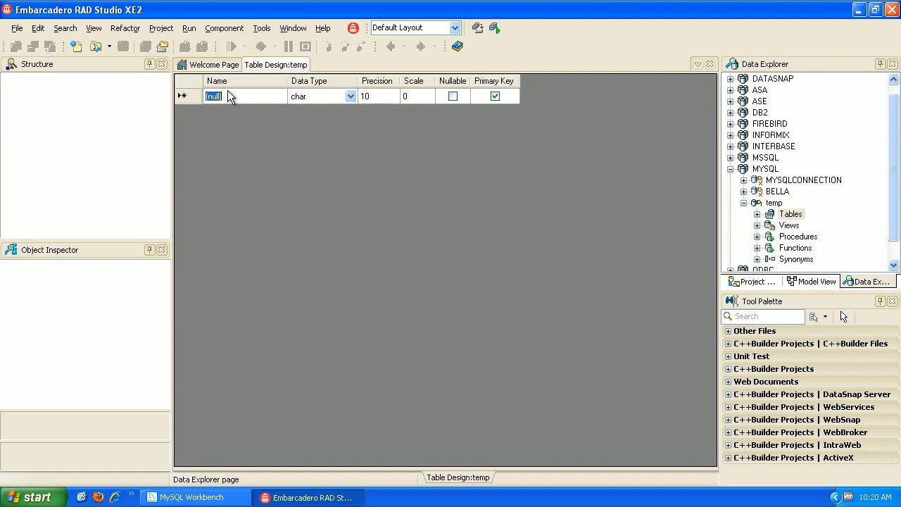
{"action": "type", "text": "id"}
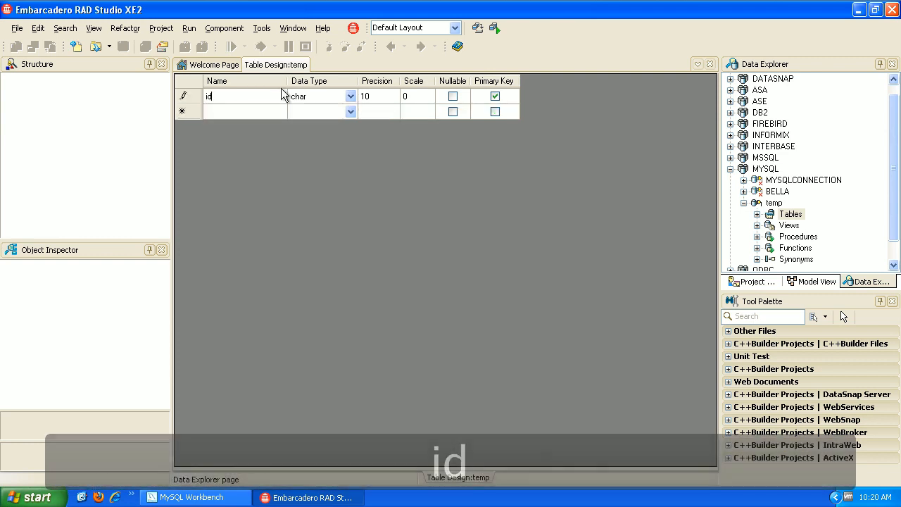
{"action": "left_click", "coordinate": [351, 97]}
{"action": "left_click", "coordinate": [351, 97]}
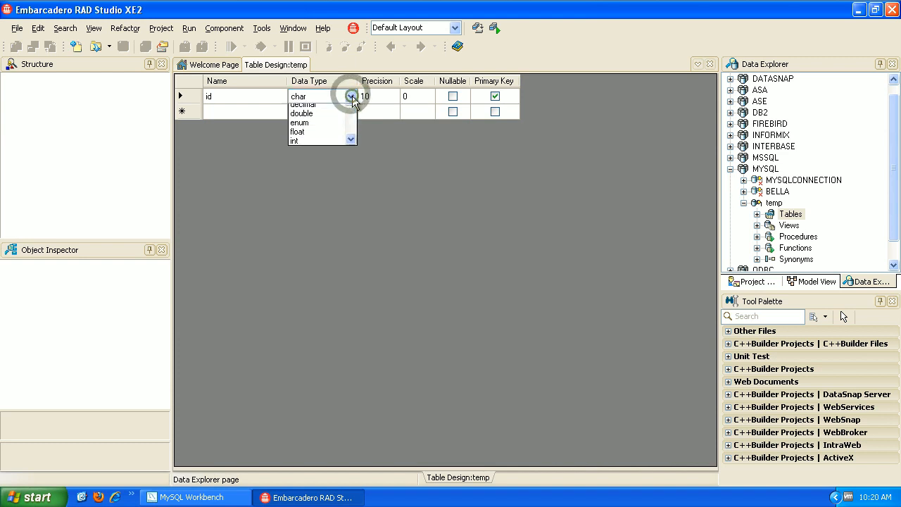
{"action": "left_click", "coordinate": [297, 175]}
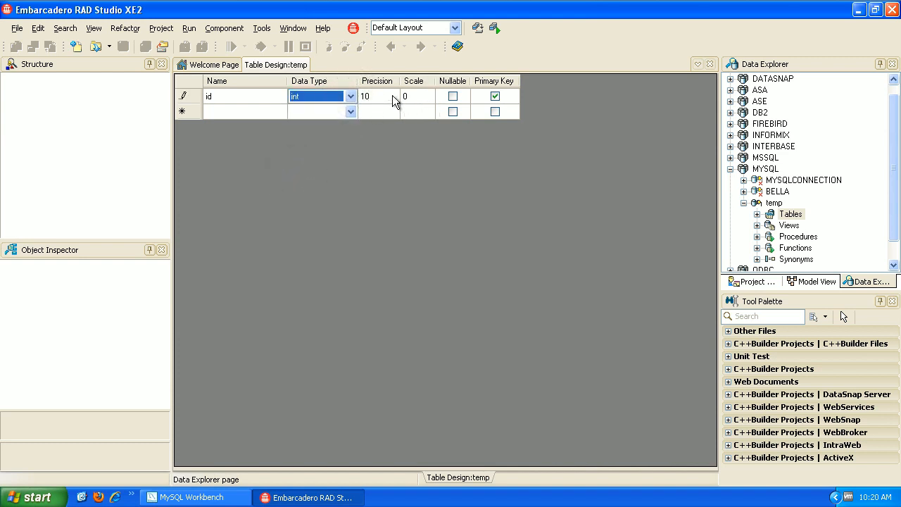
{"action": "left_click", "coordinate": [452, 95]}
{"action": "left_click", "coordinate": [223, 112]}
{"action": "left_click", "coordinate": [224, 111]}
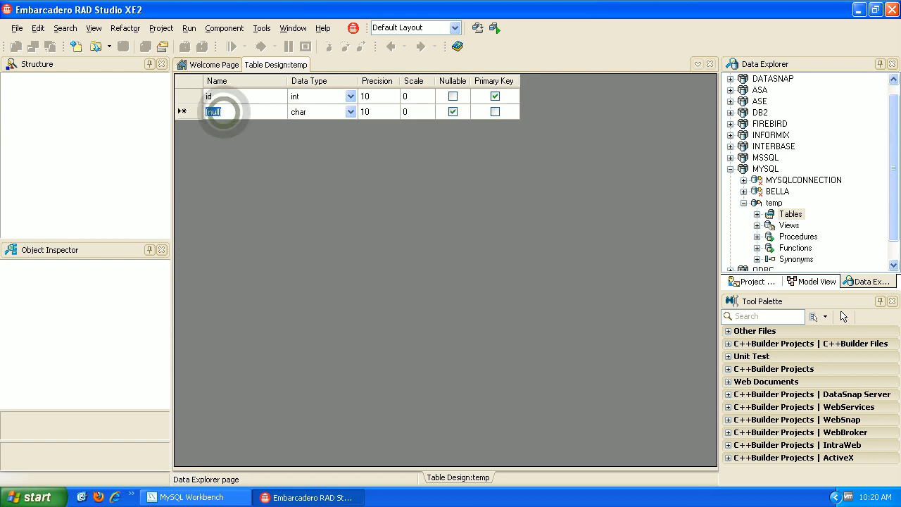
Add a lastName column of type varchar.
{"action": "type", "text": "la"}
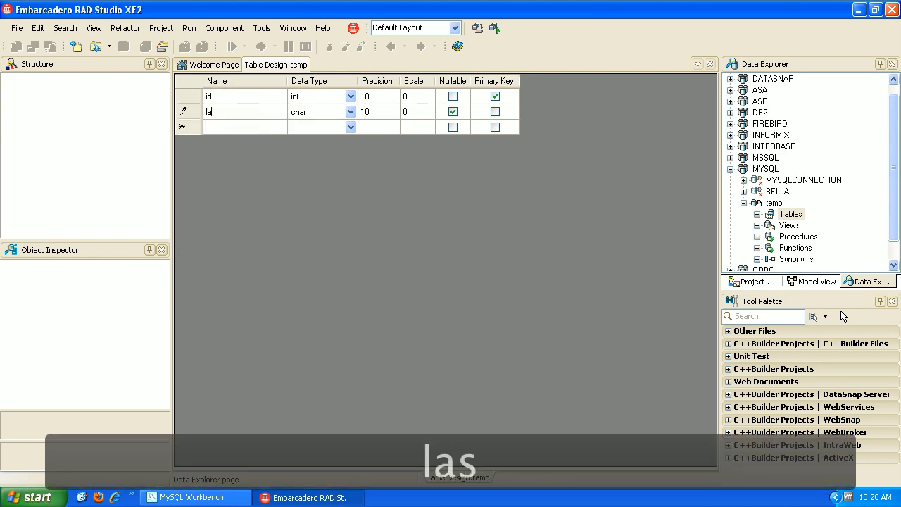
{"action": "type", "text": "stName"}
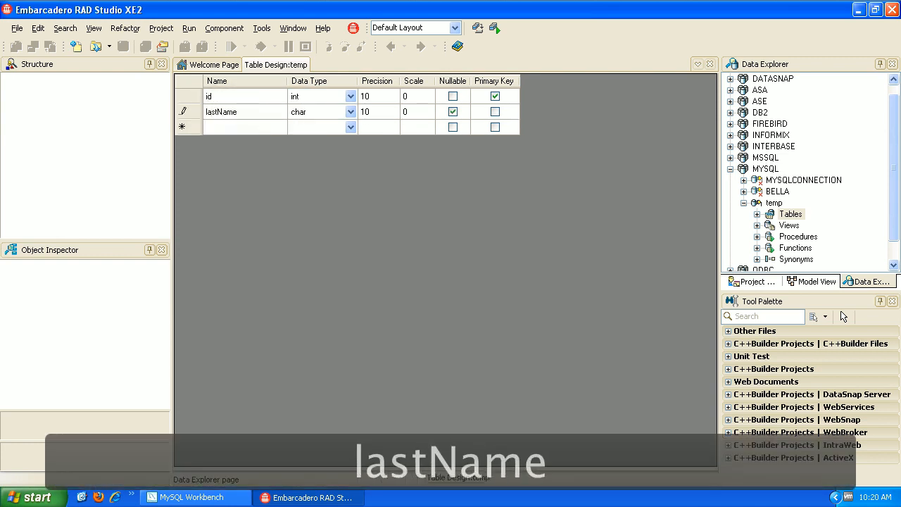
{"action": "left_click", "coordinate": [350, 111]}
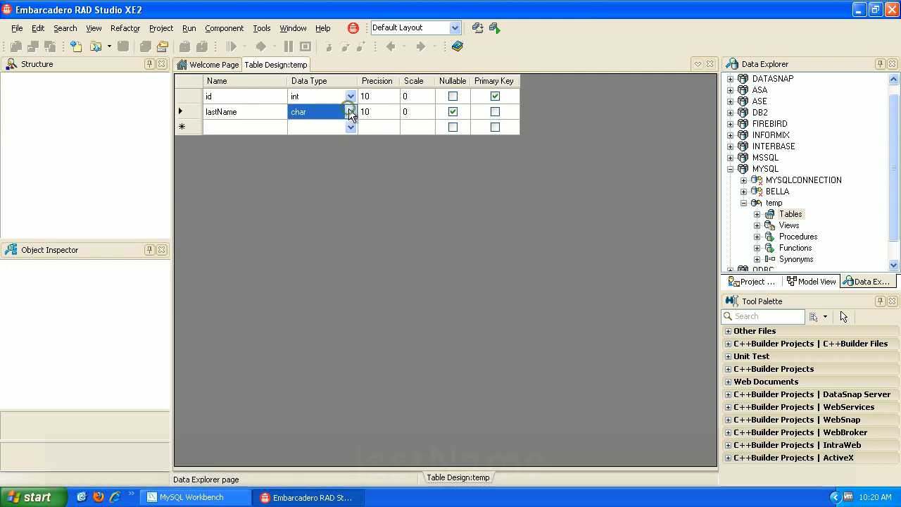
{"action": "left_click", "coordinate": [350, 111]}
{"action": "left_click_drag", "start_coordinate": [352, 145], "coordinate": [350, 184]}
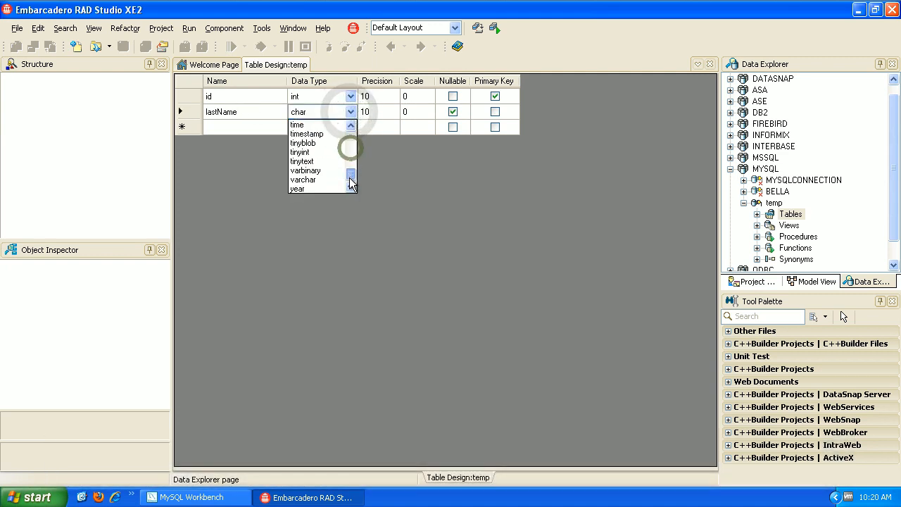
{"action": "left_click", "coordinate": [326, 178]}
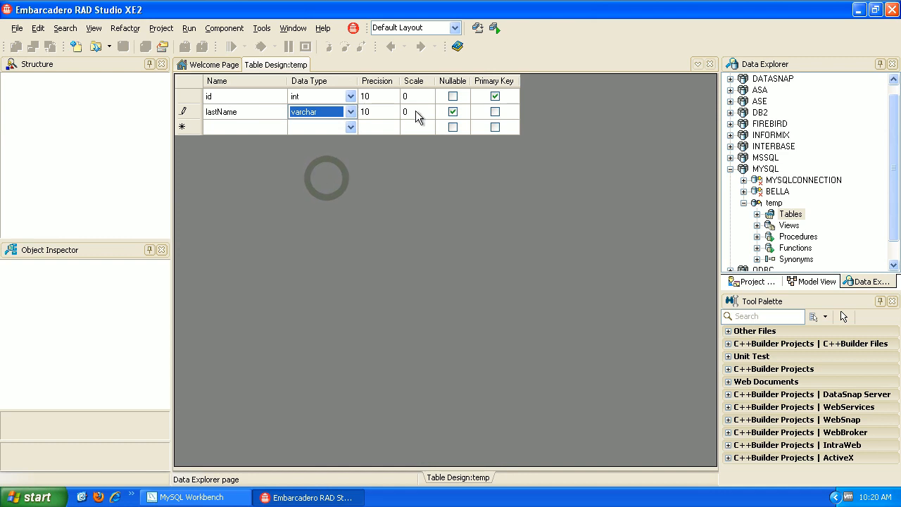
Add a firstName column below it, also varchar.
{"action": "left_click", "coordinate": [242, 125]}
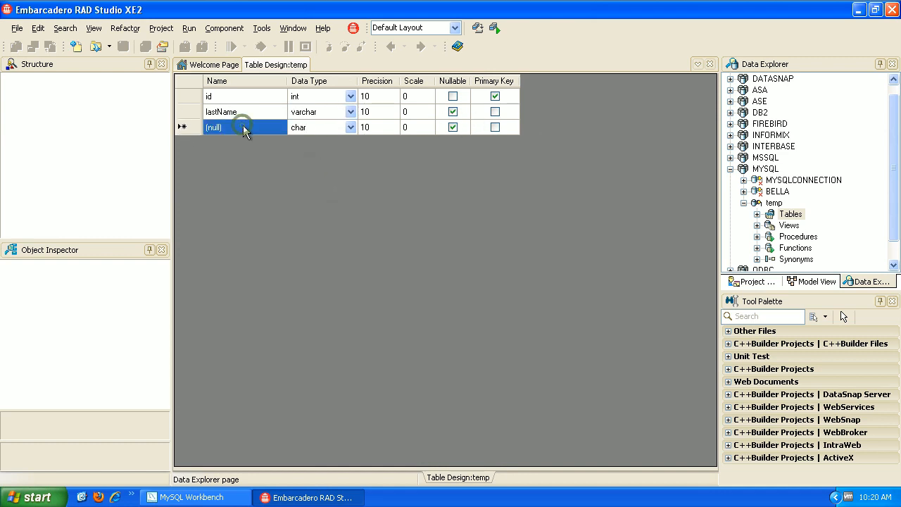
{"action": "left_click", "coordinate": [243, 125]}
{"action": "type", "text": "firstName"}
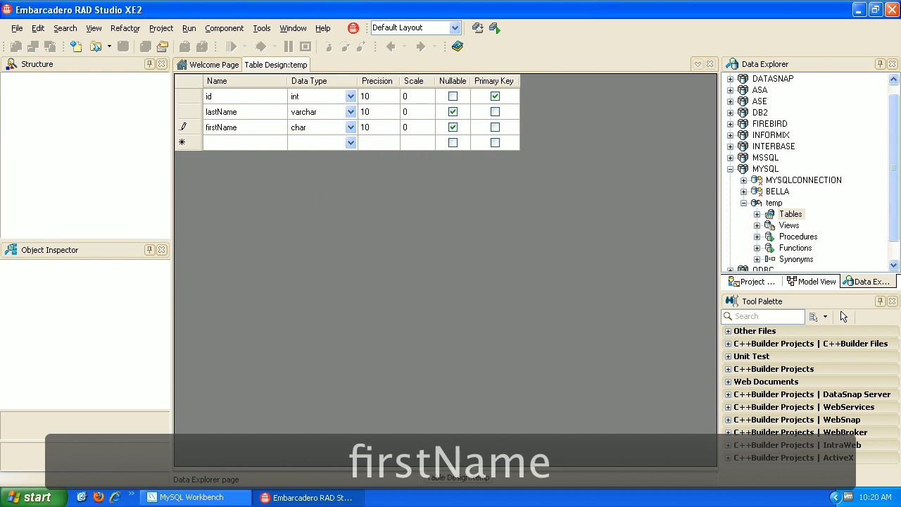
{"action": "left_click", "coordinate": [350, 127]}
{"action": "left_click_drag", "start_coordinate": [350, 162], "coordinate": [349, 208]}
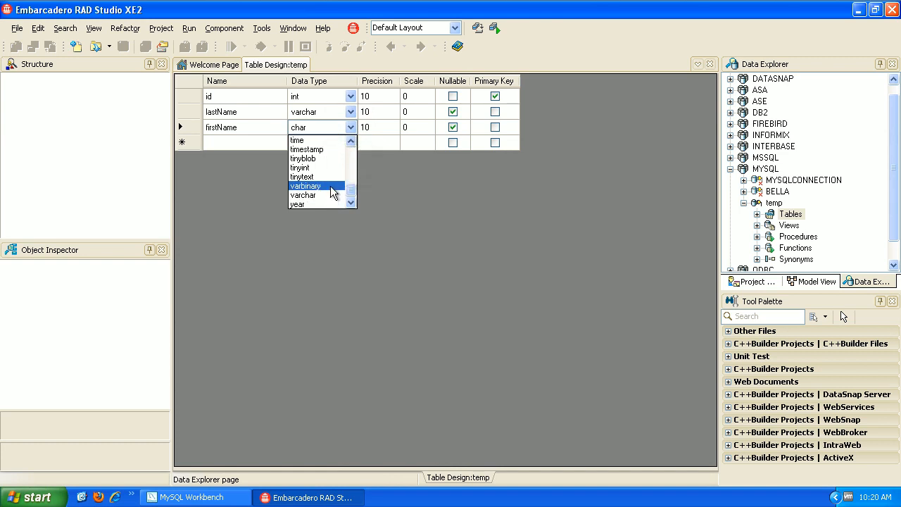
{"action": "left_click", "coordinate": [326, 195]}
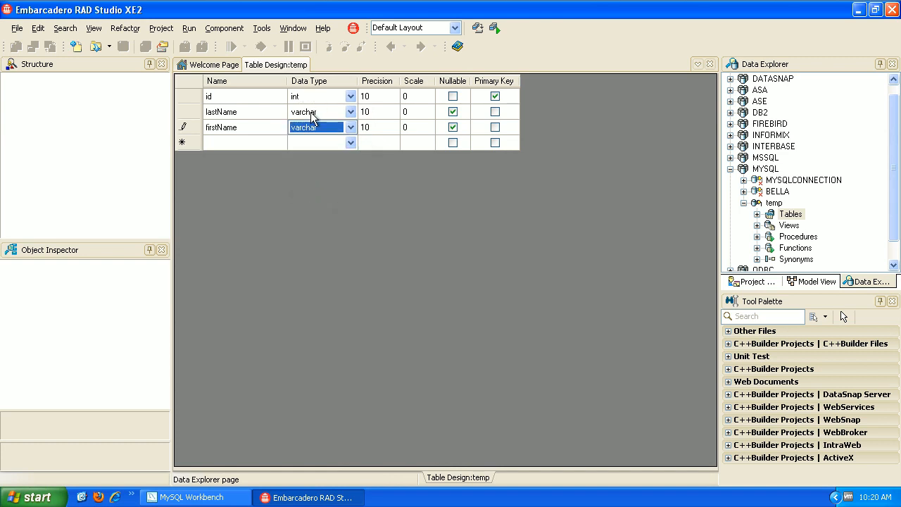
Add a phoneNumber column below firstName and set its type to varchar.
{"action": "left_click", "coordinate": [259, 137]}
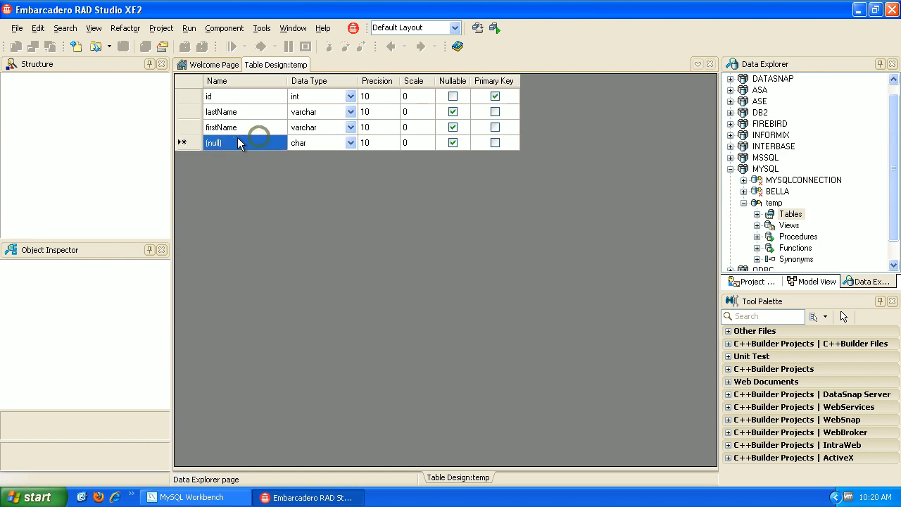
{"action": "type", "text": "phone"}
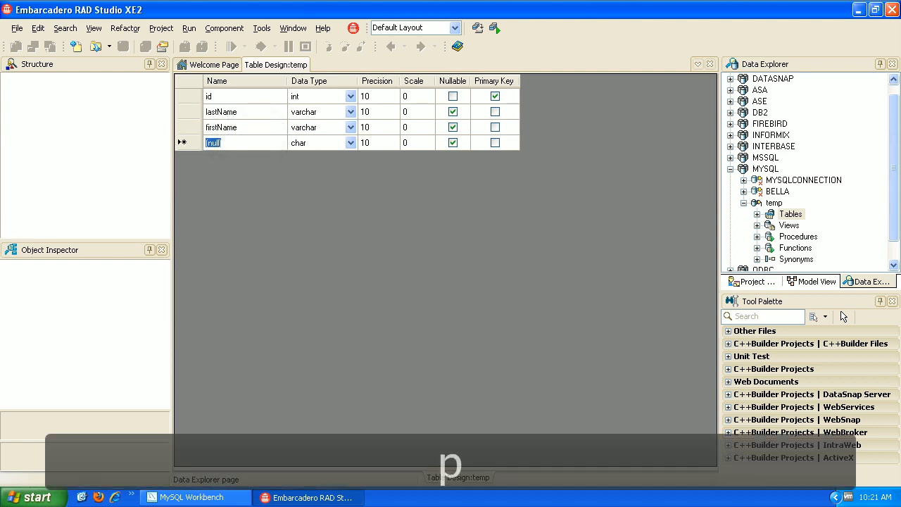
{"action": "type", "text": "Number"}
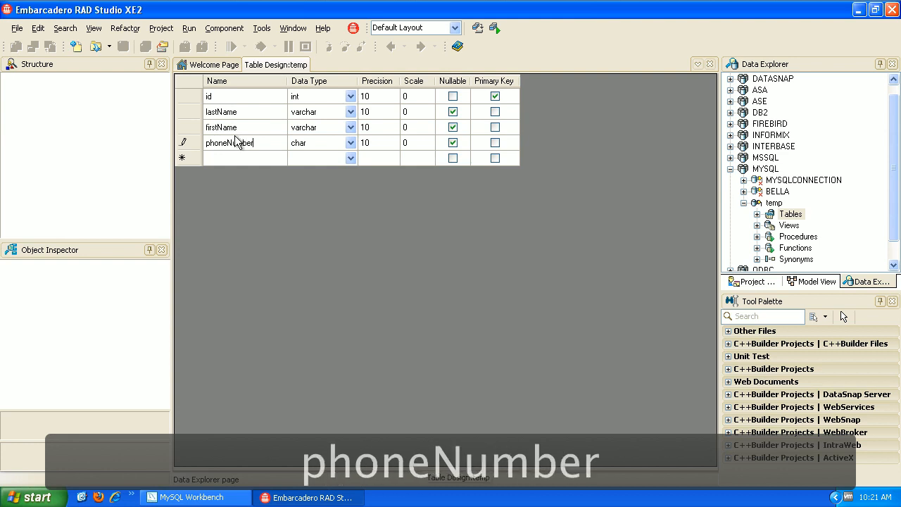
{"action": "left_click", "coordinate": [350, 142]}
{"action": "left_click", "coordinate": [350, 142]}
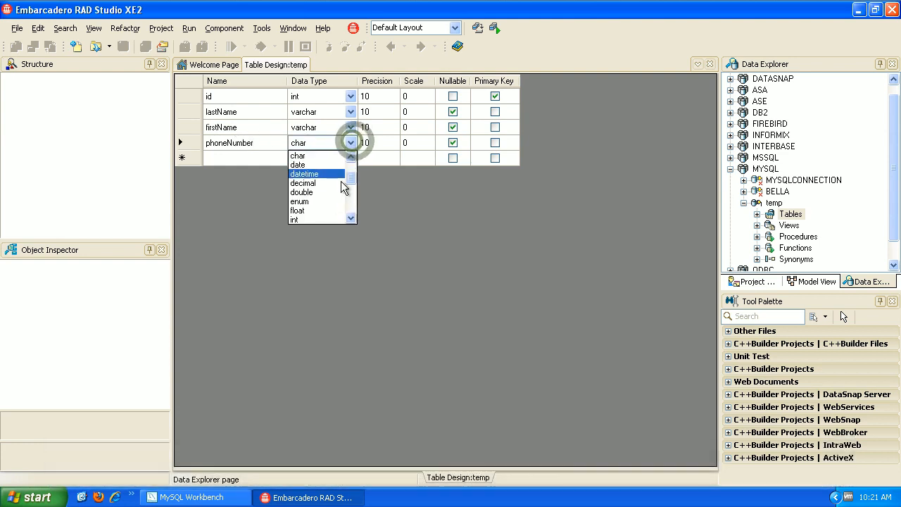
{"action": "scroll", "coordinate": [341, 187], "scroll_direction": "down", "scroll_amount": 6}
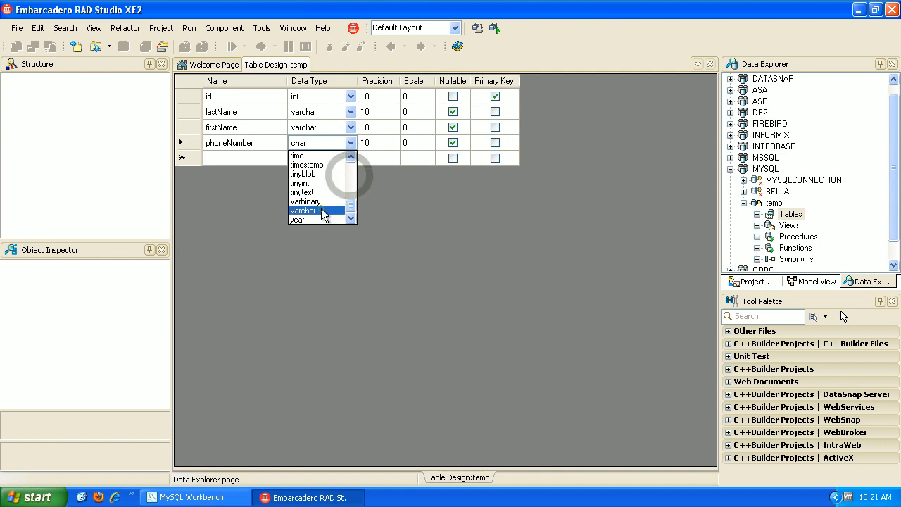
{"action": "left_click", "coordinate": [322, 211]}
Set the precision of lastName and firstName to 20, leaving phoneNumber at 10.
{"action": "left_click", "coordinate": [378, 112]}
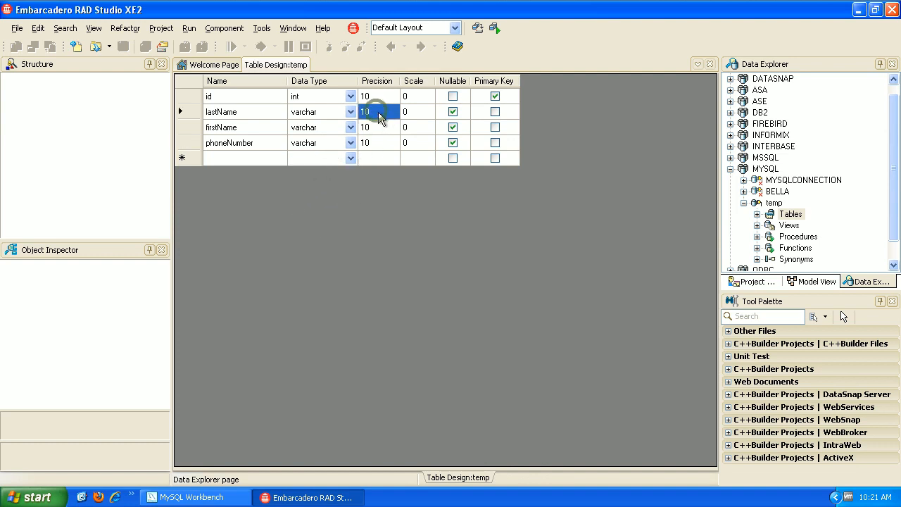
{"action": "left_click", "coordinate": [378, 112]}
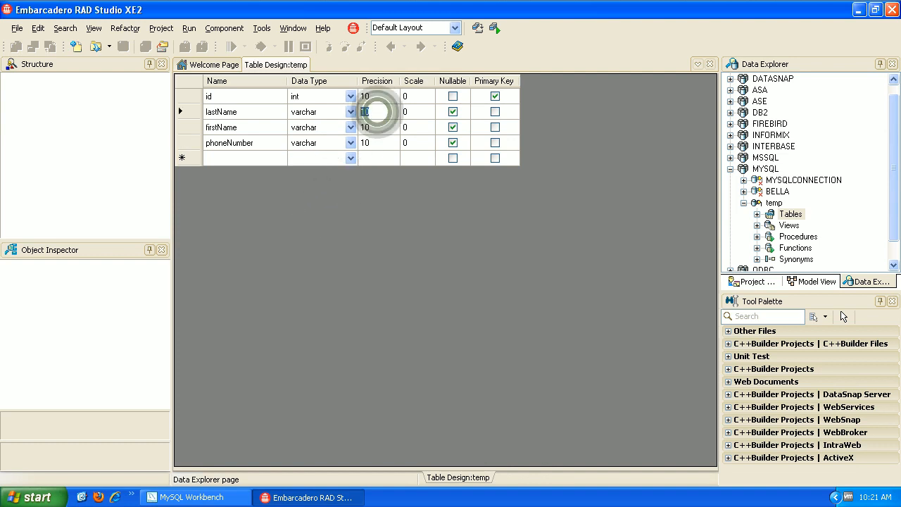
{"action": "type", "text": "20"}
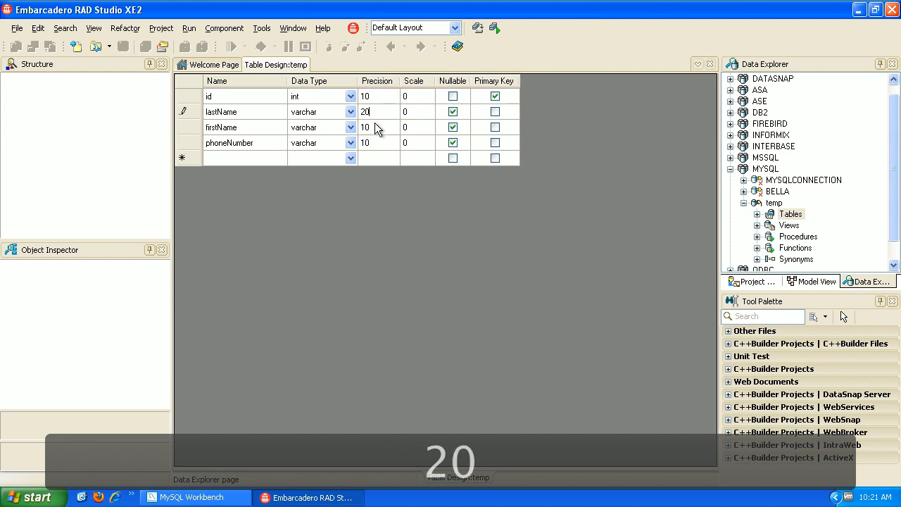
{"action": "left_click", "coordinate": [377, 128]}
{"action": "left_click", "coordinate": [377, 127]}
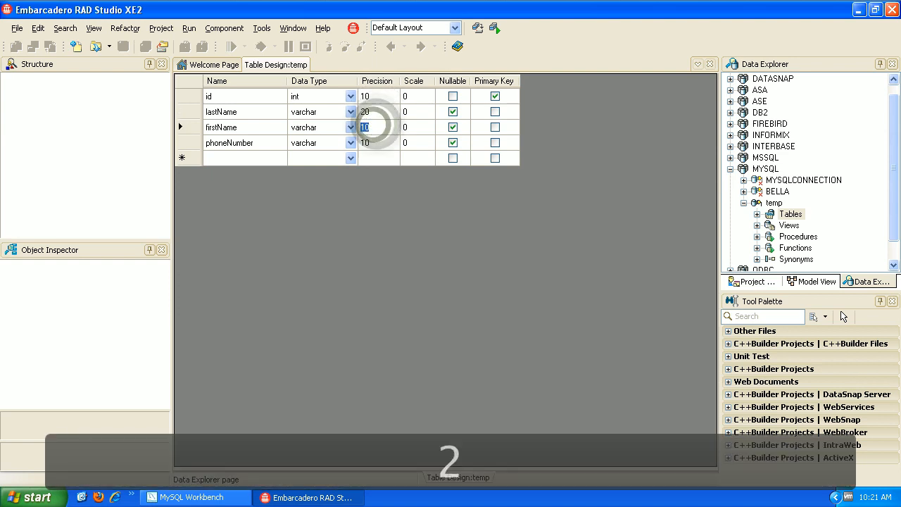
{"action": "type", "text": "20"}
{"action": "left_click", "coordinate": [371, 141]}
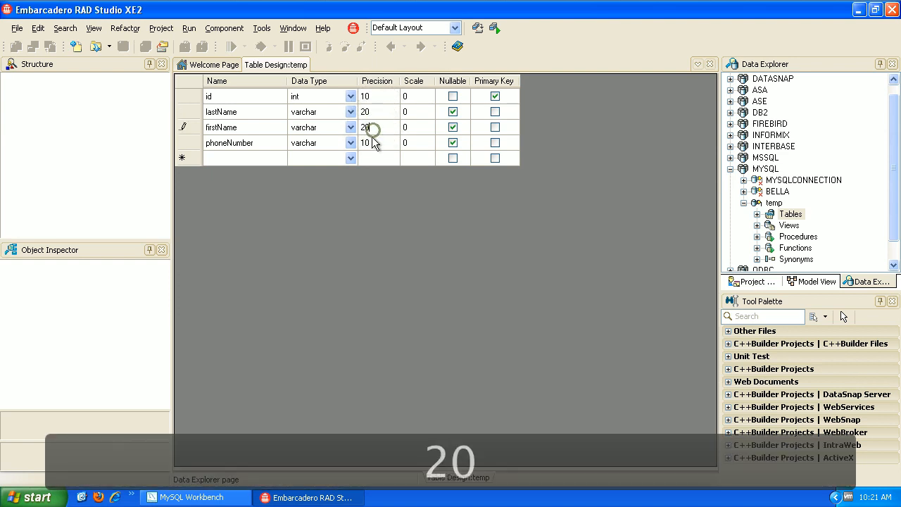
{"action": "left_click", "coordinate": [371, 143]}
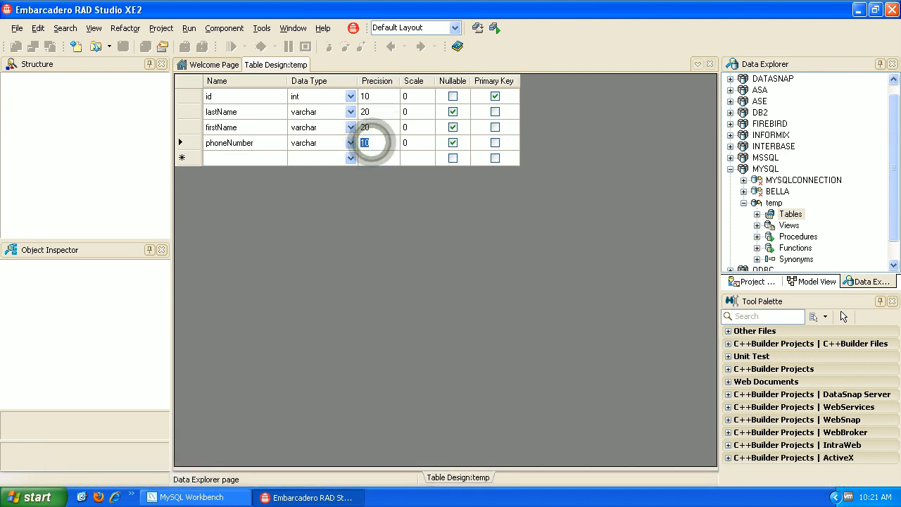
{"action": "left_click", "coordinate": [379, 128]}
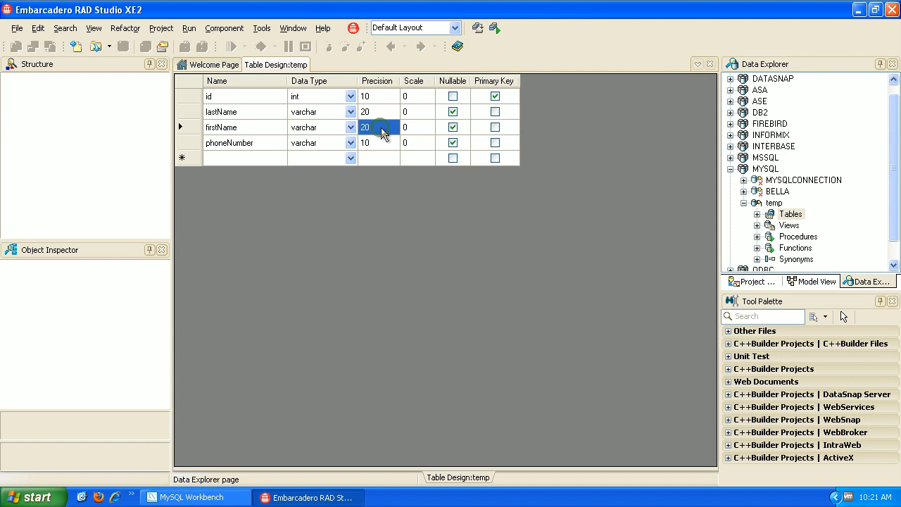
Close the Table Design page, saving the design as a new table named 'customer'.
{"action": "right_click", "coordinate": [276, 65]}
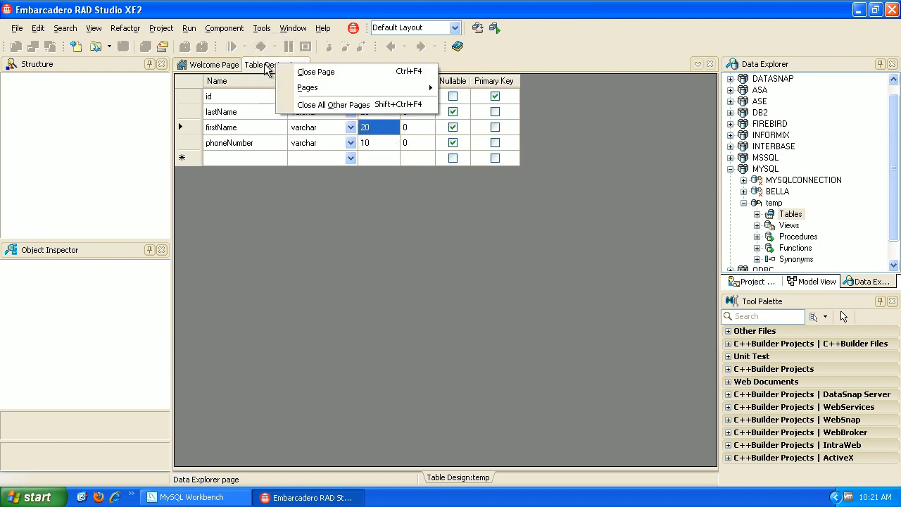
{"action": "left_click", "coordinate": [333, 73]}
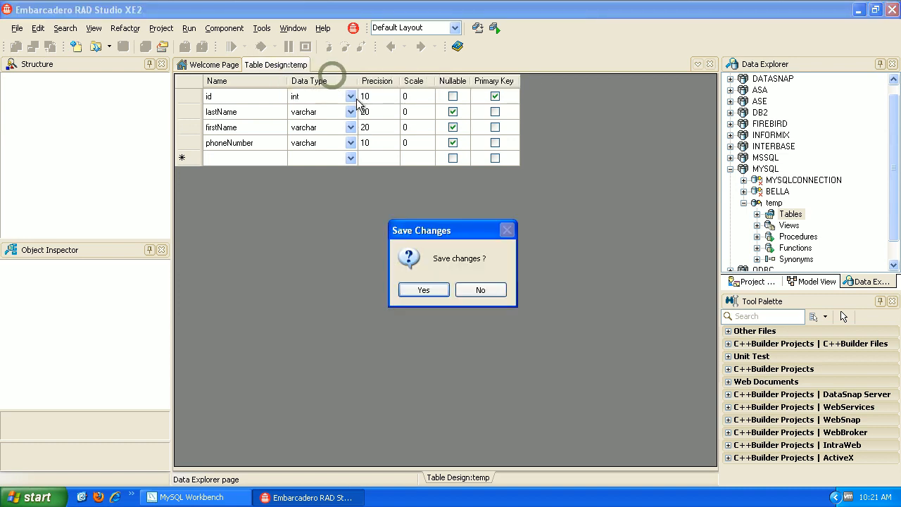
{"action": "left_click", "coordinate": [436, 290]}
{"action": "type", "text": "customer"}
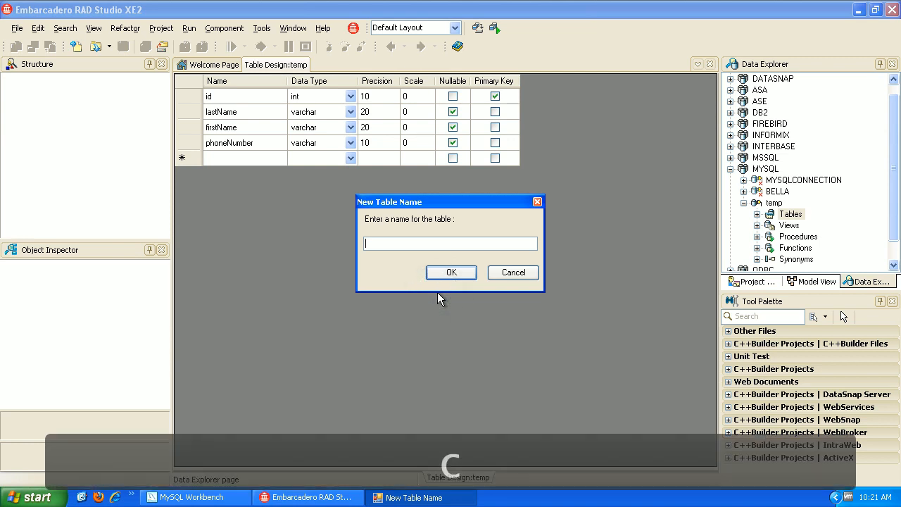
{"action": "key", "text": "Return"}
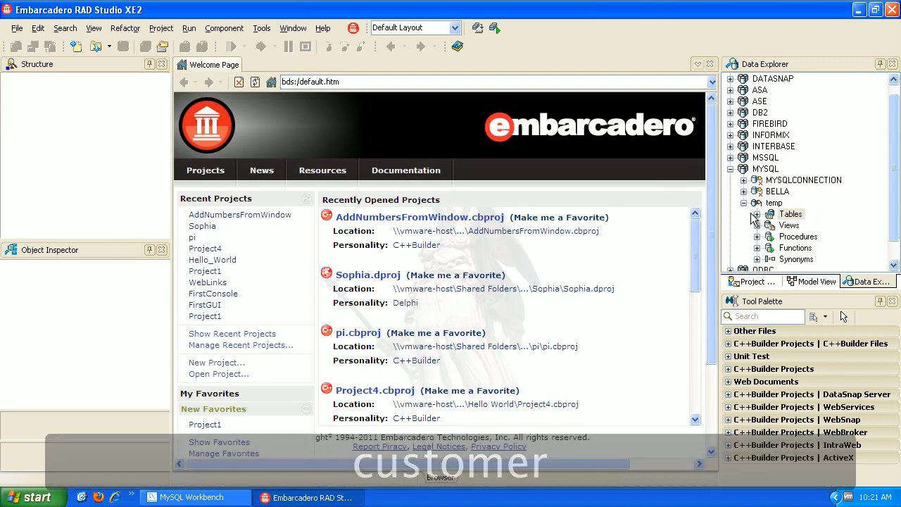
Expand temp's Tables and the customer node to list id, lastName, firstName and phoneNumber.
{"action": "scroll", "coordinate": [895, 223], "scroll_direction": "down", "scroll_amount": 1}
{"action": "scroll", "coordinate": [895, 222], "scroll_direction": "down", "scroll_amount": 1}
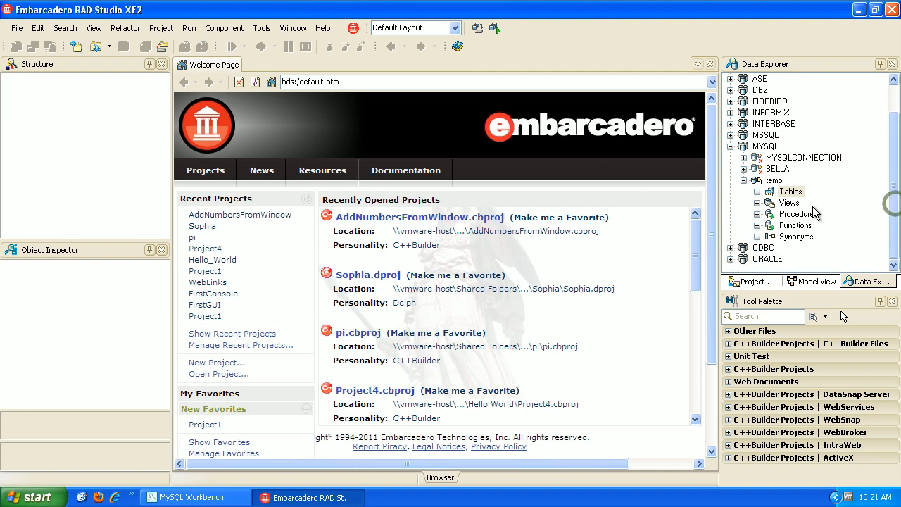
{"action": "left_click", "coordinate": [758, 192]}
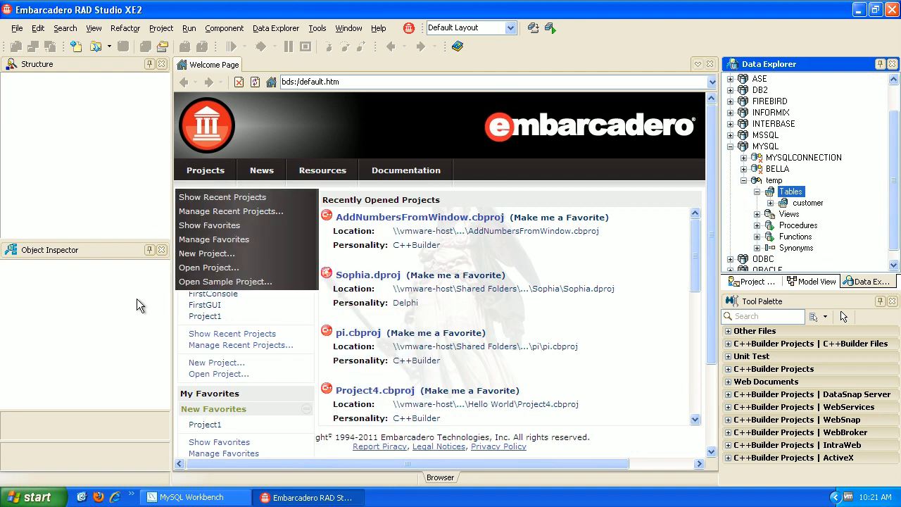
{"action": "left_click", "coordinate": [770, 203]}
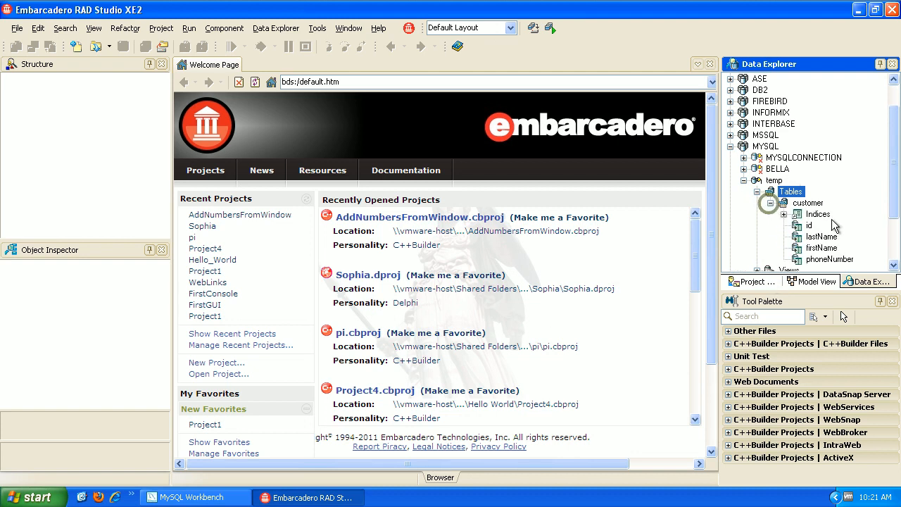
{"action": "scroll", "coordinate": [893, 223], "scroll_direction": "down", "scroll_amount": 2}
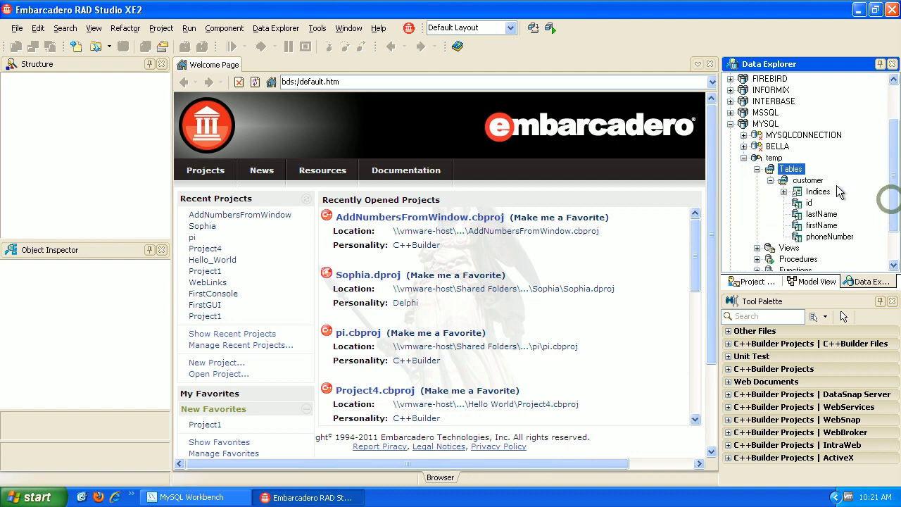